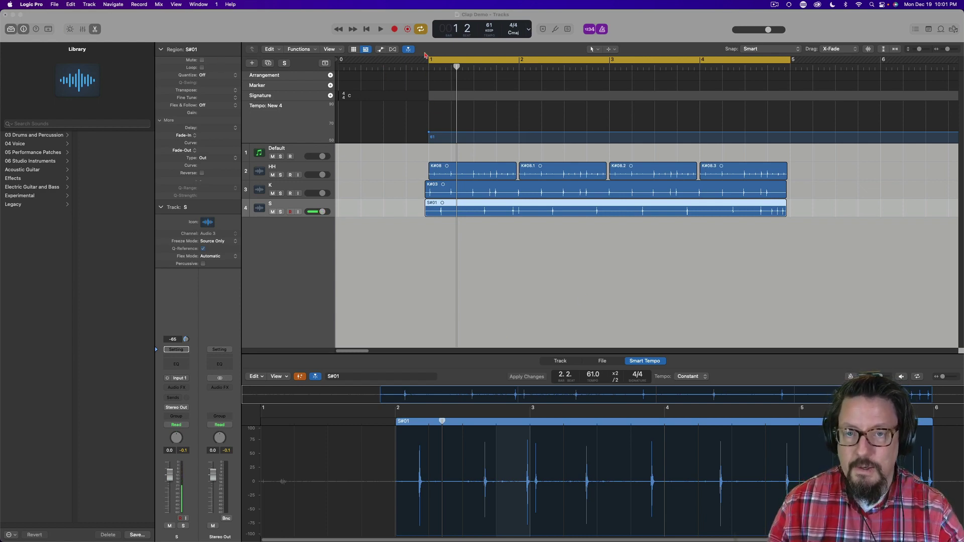
Step: Play the clap tracks from bar 1, then stop and return the playhead to the start
click(429, 67)
key(space)
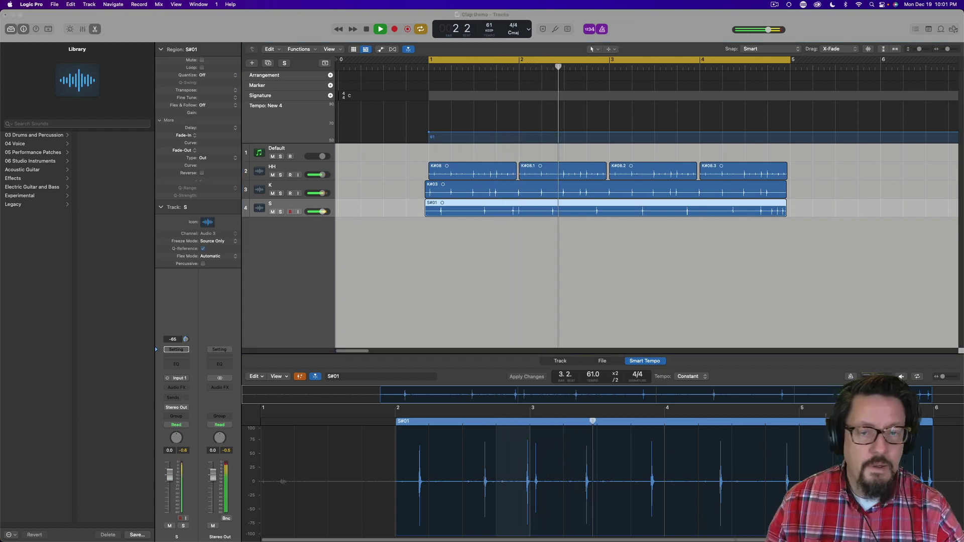
click(621, 325)
key(space)
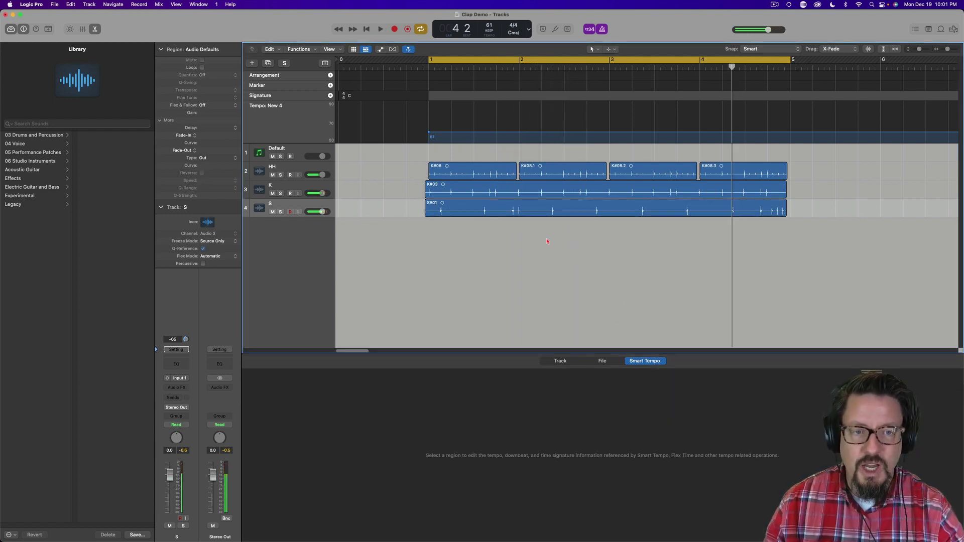
key(Return)
key(space)
key(space)
Step: Hide the Smart Tempo editor and marquee-select all four HH regions
click(94, 28)
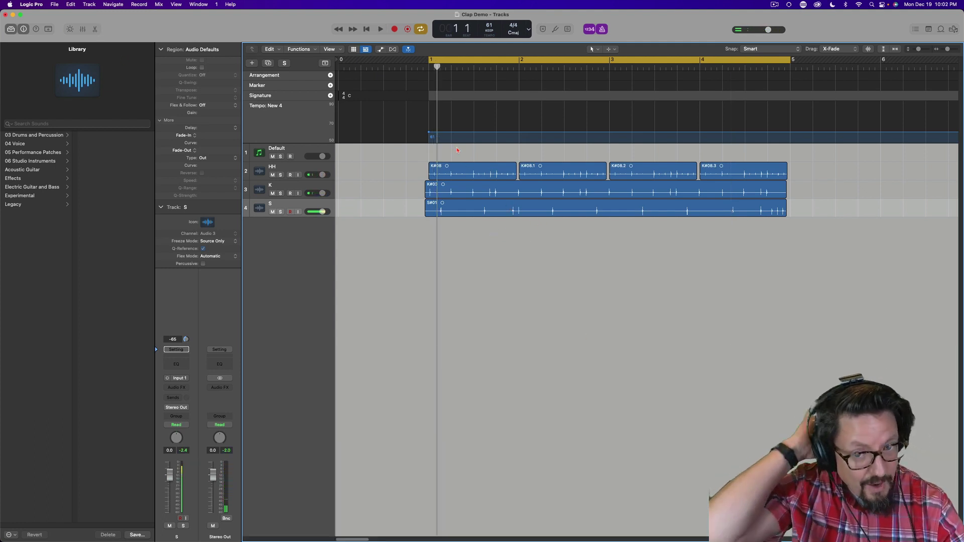
drag(446, 152, 782, 173)
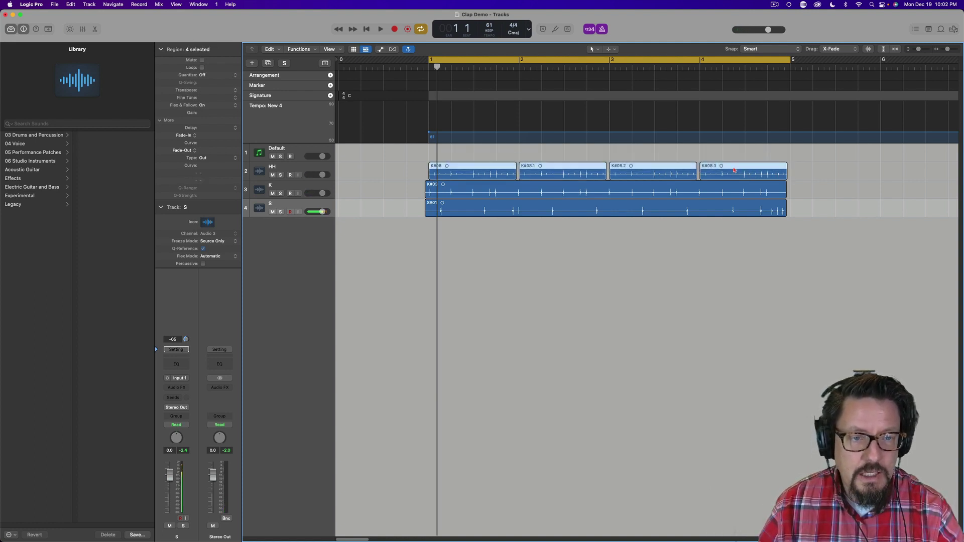
Step: Glue the four selected HH regions into one new audio file, K#08 merged
key(t)
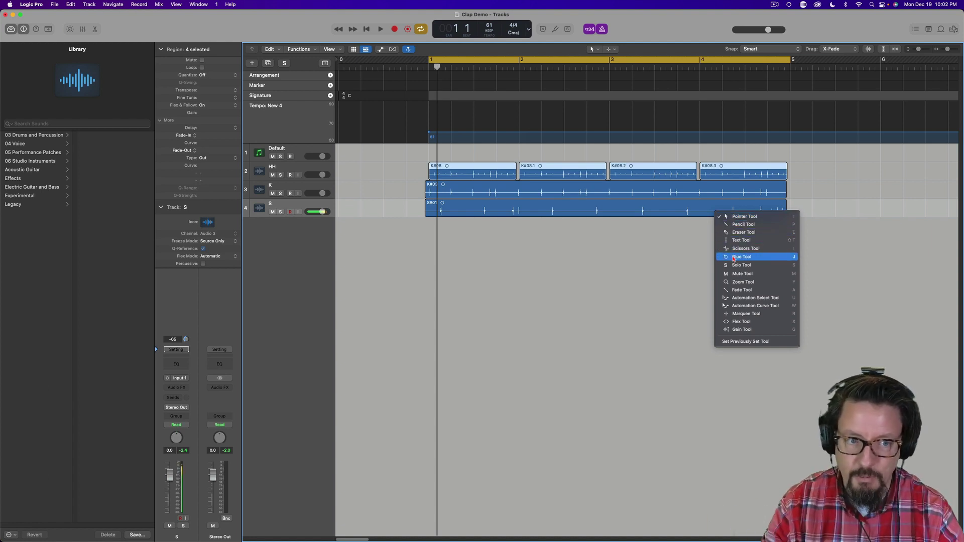
click(734, 257)
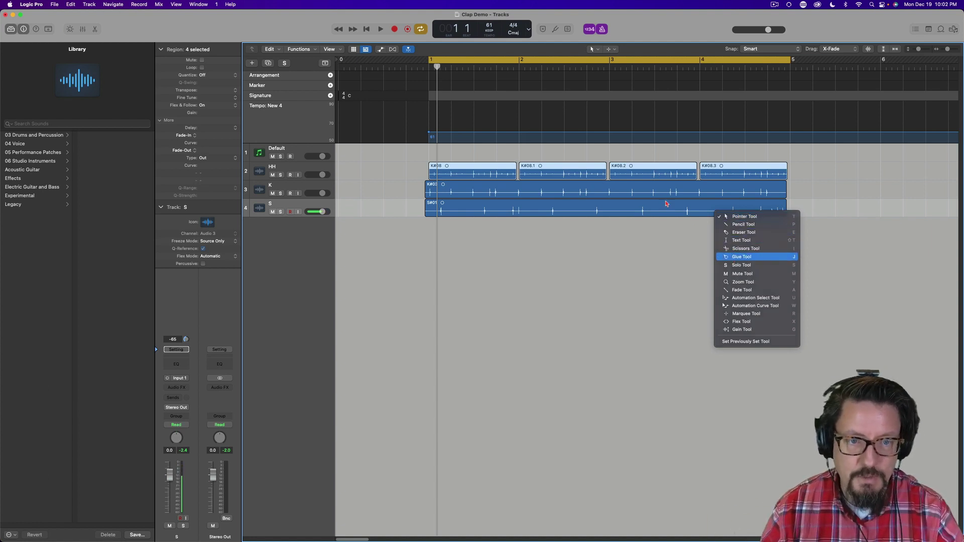
click(643, 171)
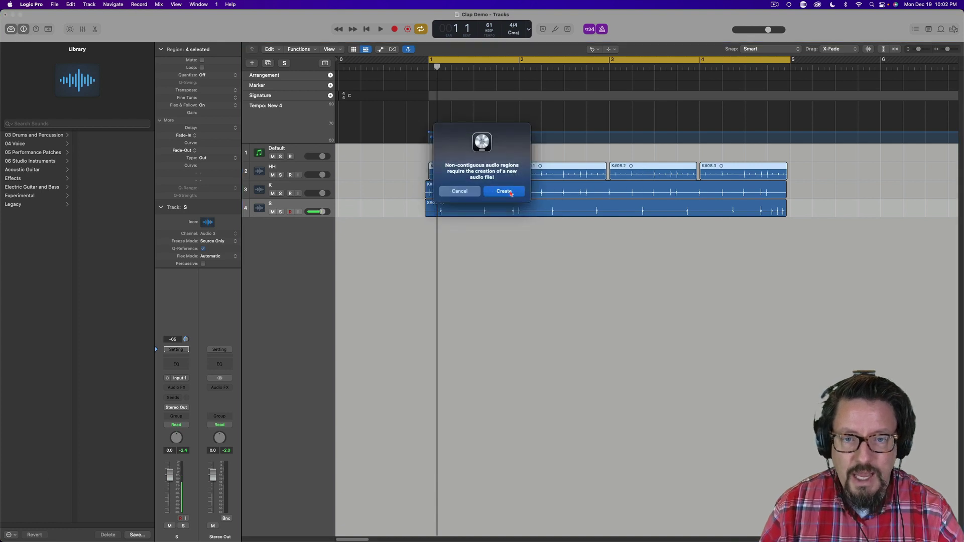
click(517, 190)
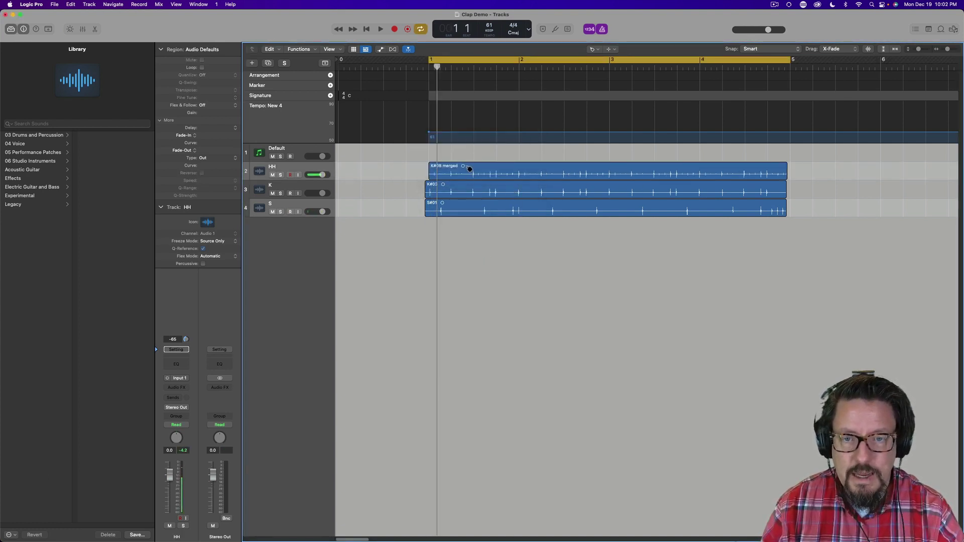
Step: Switch back to the Pointer Tool and select the K#08 merged region
key(t)
click(490, 213)
click(472, 172)
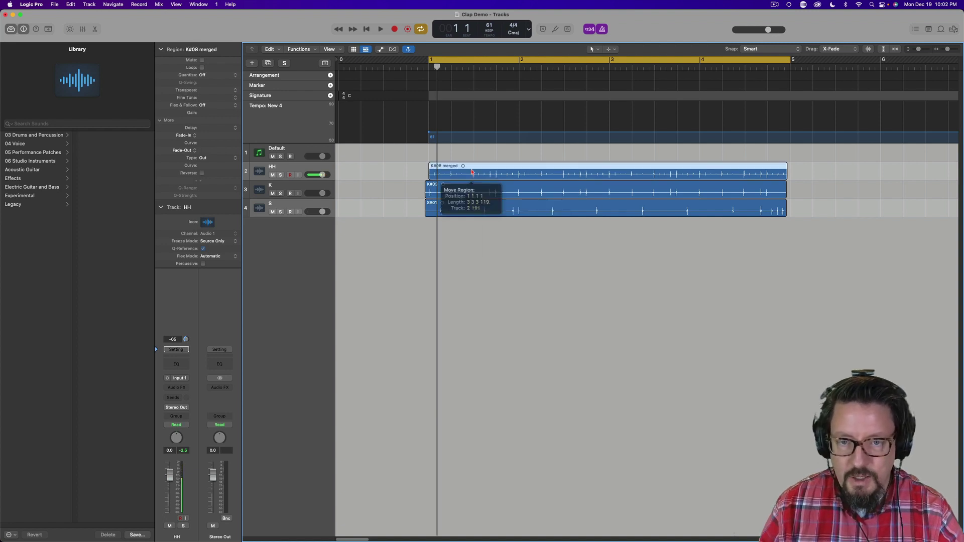
click(89, 5)
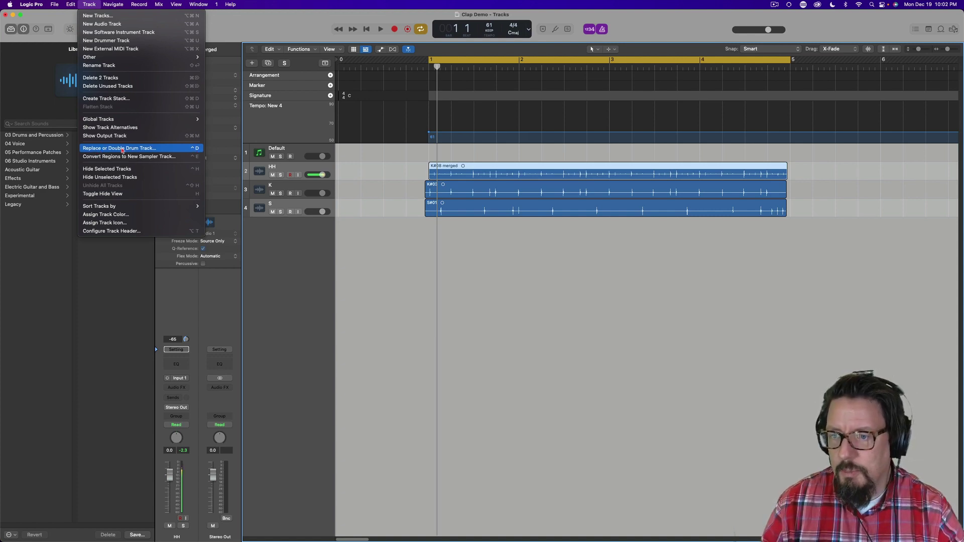
Step: Replace the HH claps with Closed HH (F#1, 42) triggers, instrument 'other', threshold -23.7 dB
click(174, 152)
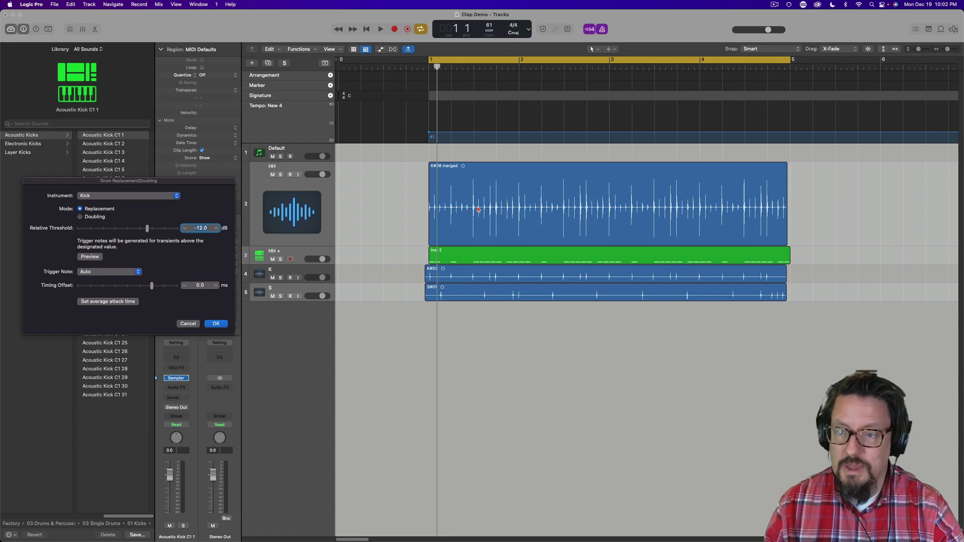
click(124, 197)
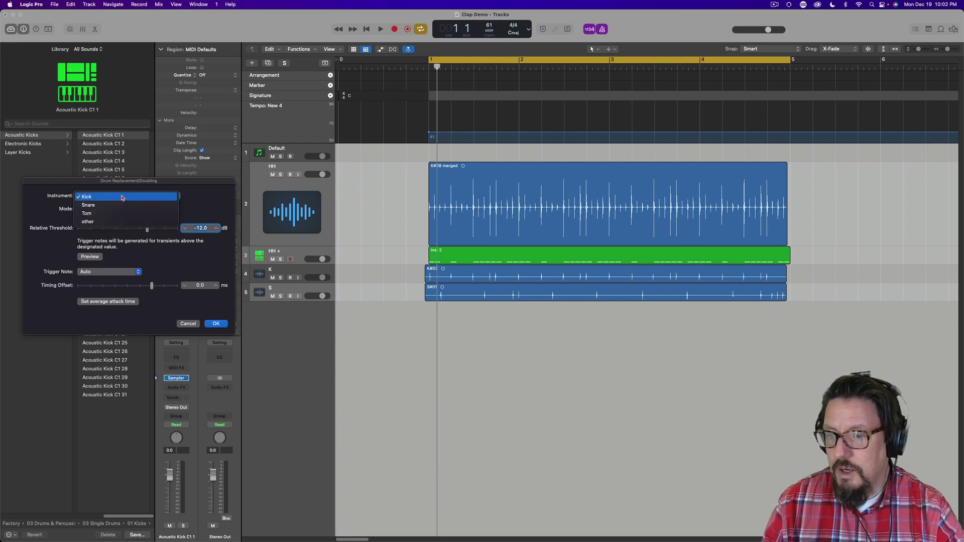
click(108, 221)
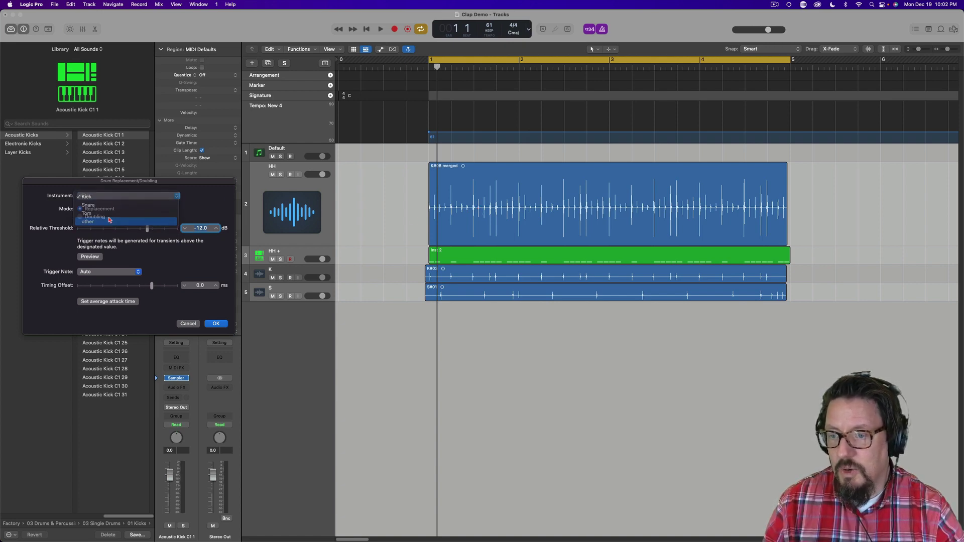
click(112, 272)
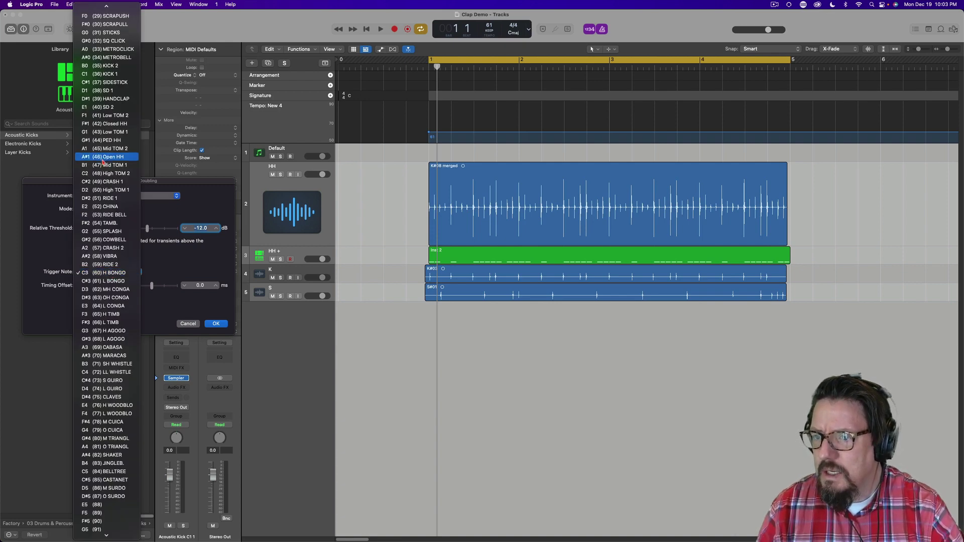
click(108, 126)
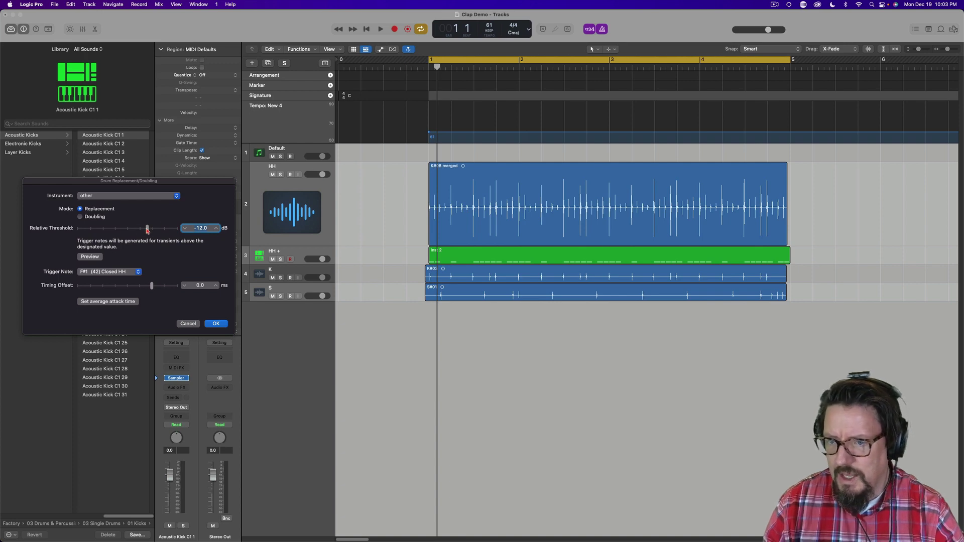
drag(148, 229, 119, 230)
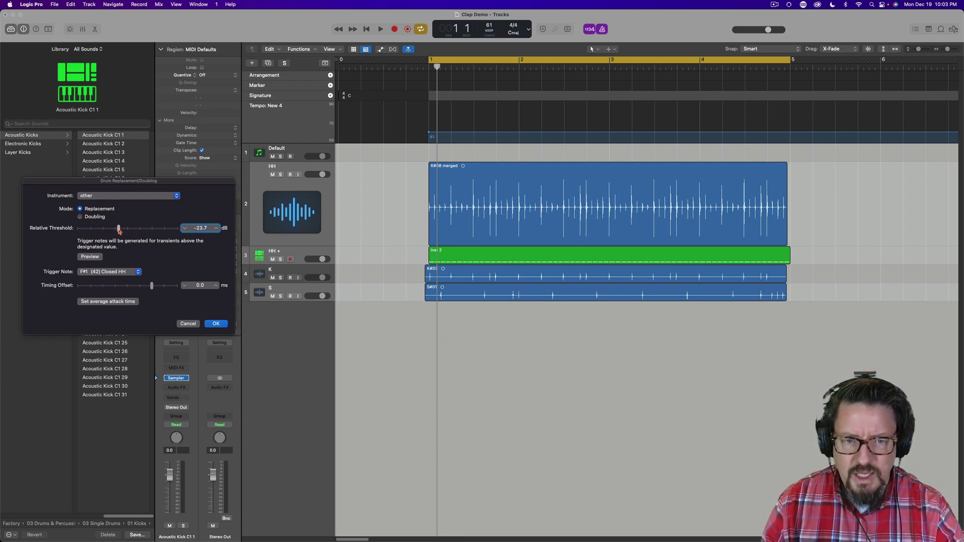
click(216, 325)
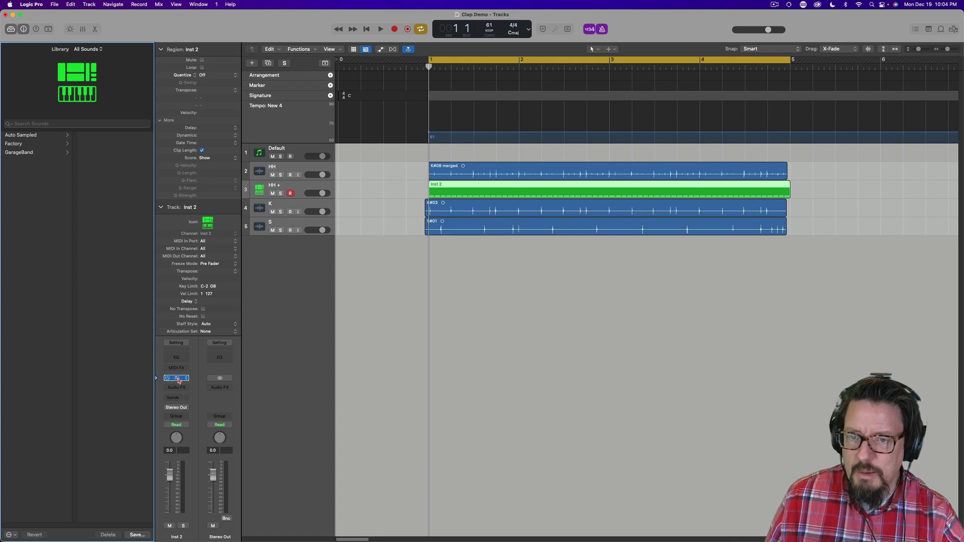
Step: Look over the Sampler instrument and its preset list on Inst 2, then close it
click(177, 378)
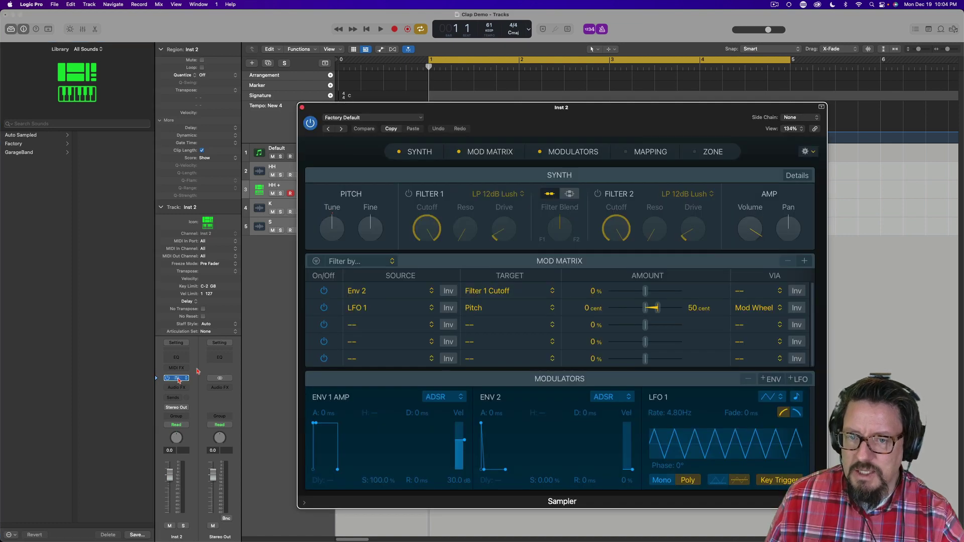
click(359, 118)
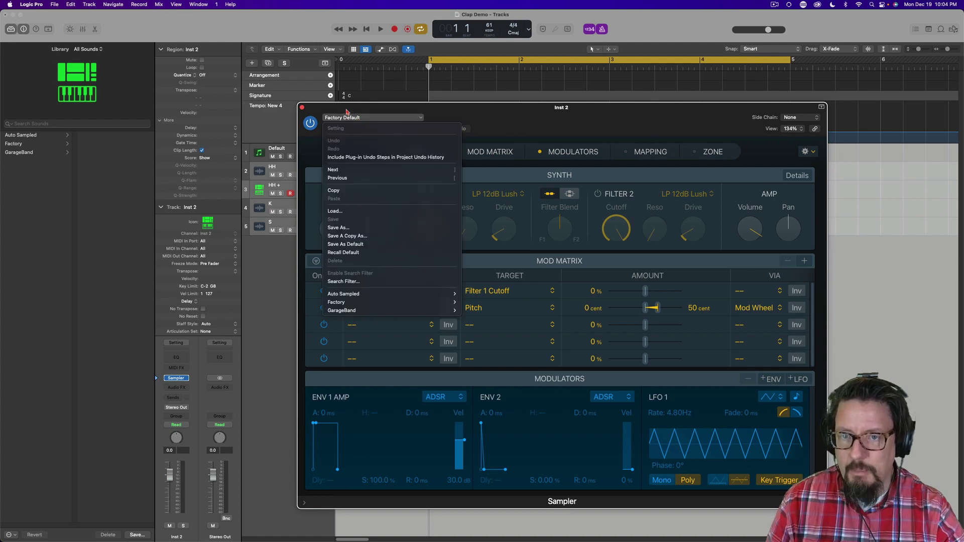
click(359, 119)
click(302, 107)
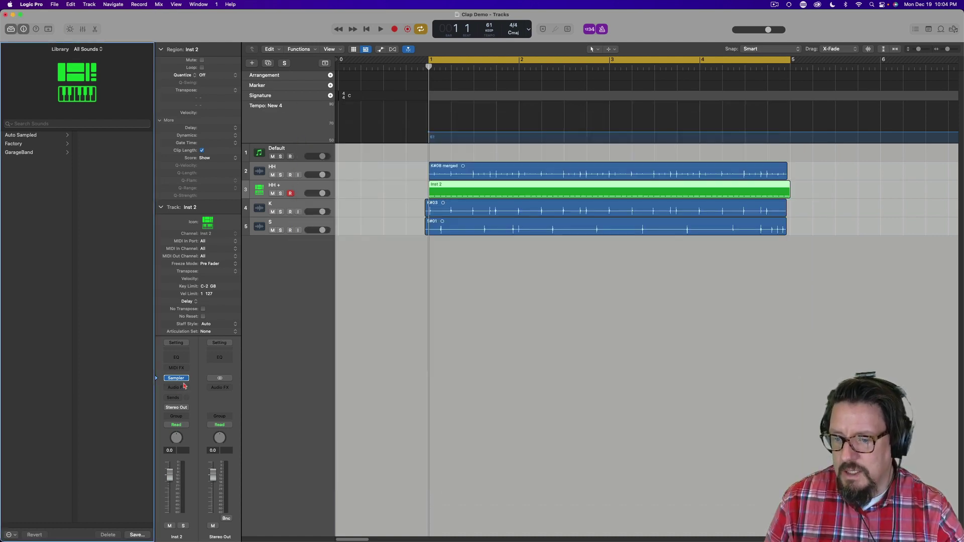
Step: Load Drum Kit Designer on the Inst 2 track and start playback
click(187, 379)
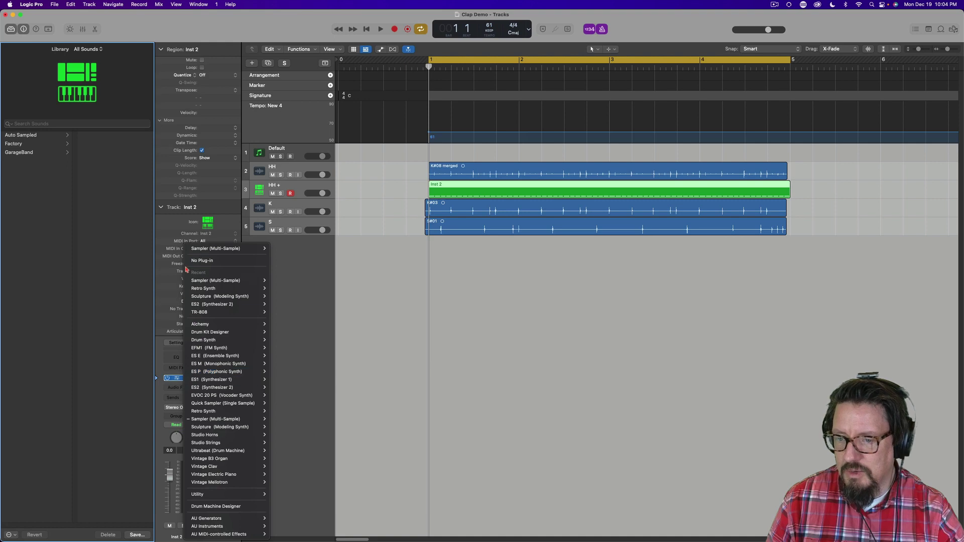
mouse_move(206, 285)
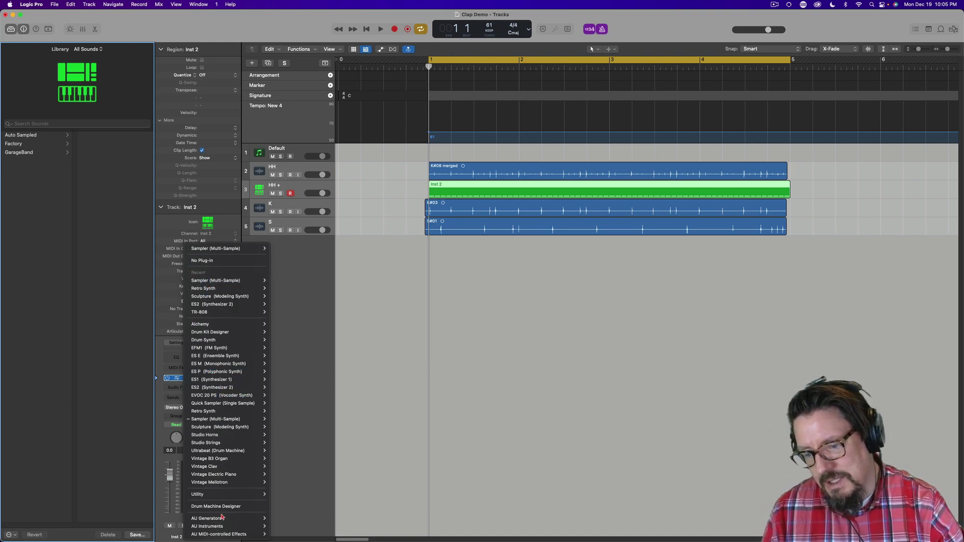
mouse_move(225, 337)
click(286, 334)
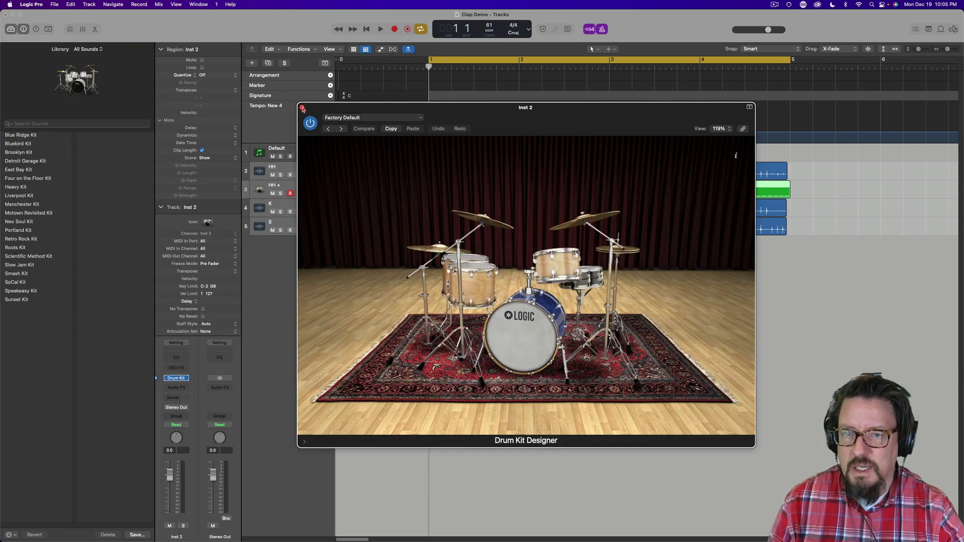
click(303, 108)
key(space)
Step: Mute the original HH audio track and solo the HH + drum track
click(273, 175)
click(273, 174)
click(289, 179)
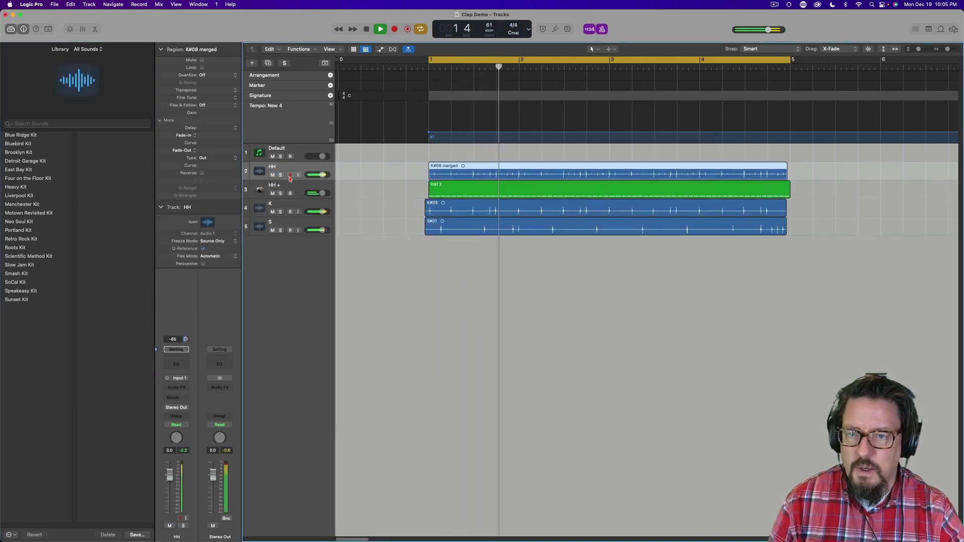
click(273, 175)
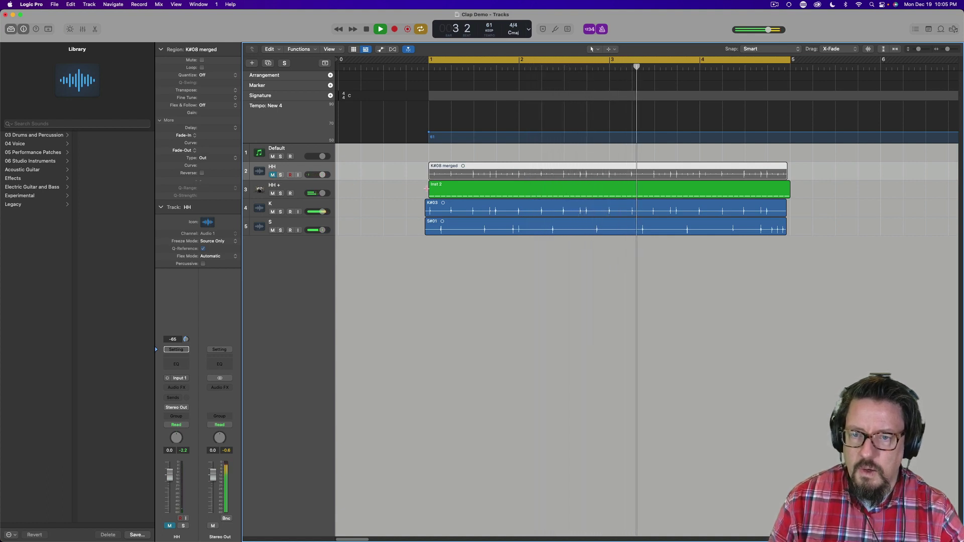
click(280, 193)
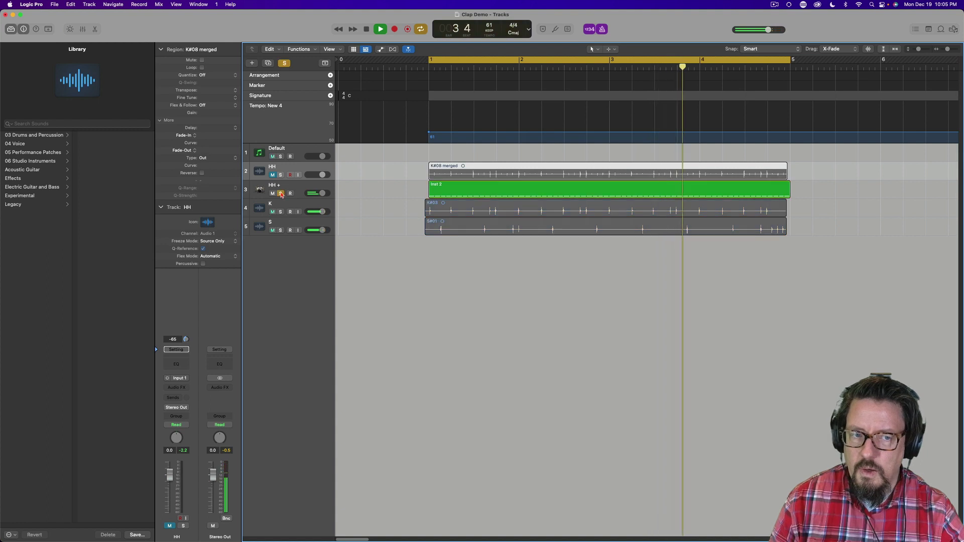
Step: Turn off the metronome, stop playback, and open the Inst 2 region in the Piano Roll
click(602, 29)
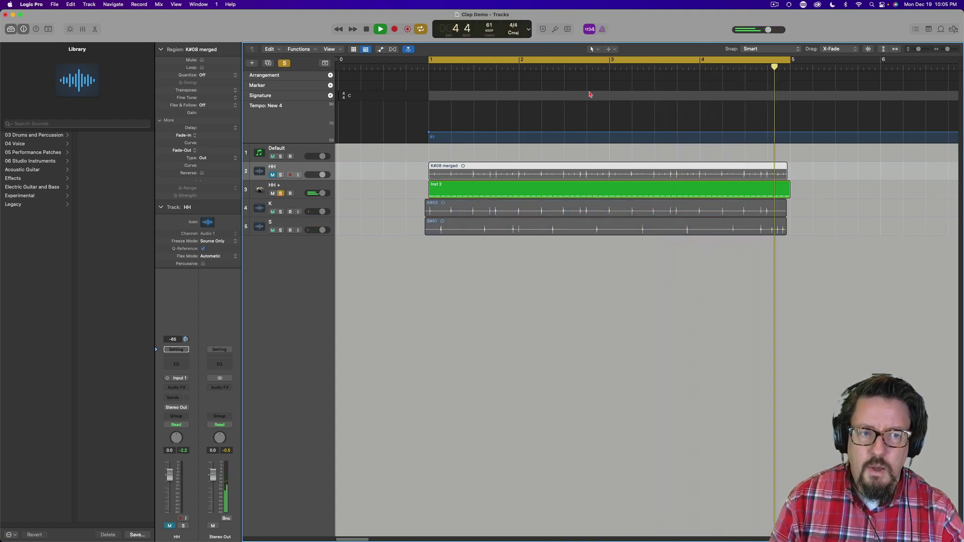
key(space)
click(496, 189)
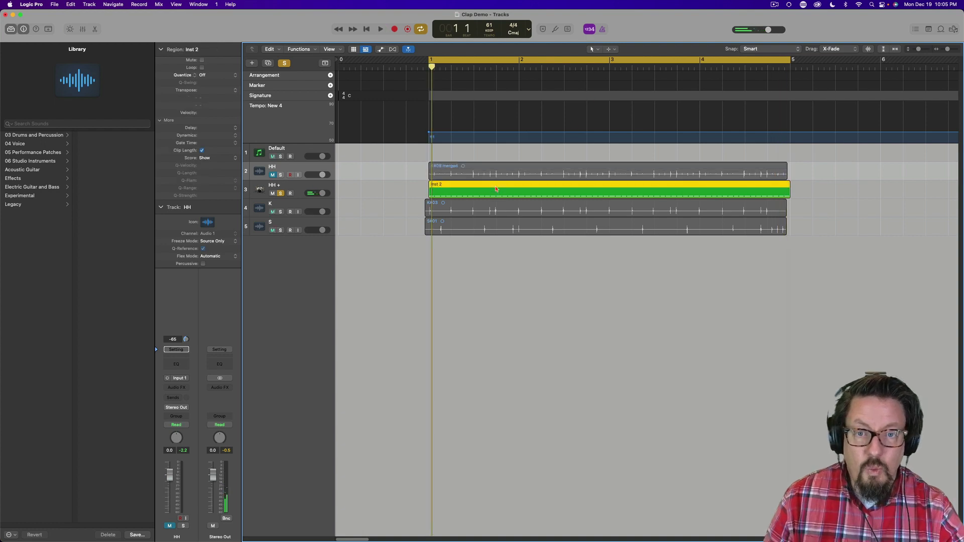
double_click(496, 189)
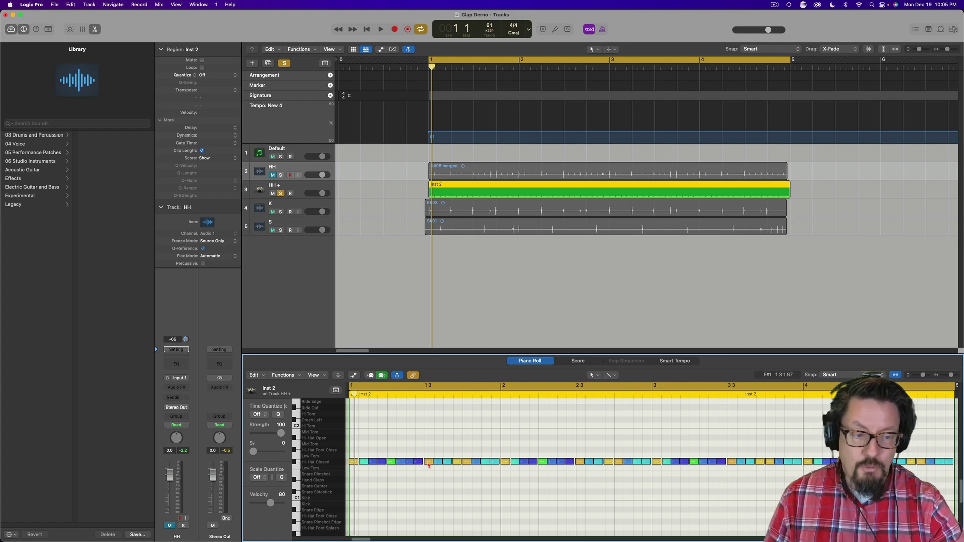
Step: Raise the velocity of all 64 Closed HH notes with the Velocity Tool, then play and stop
mouse_move(429, 465)
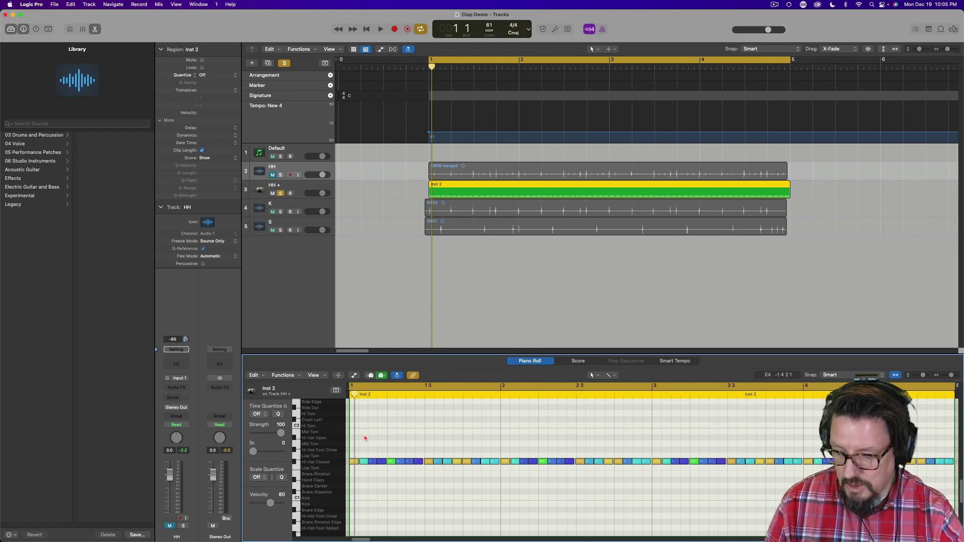
key(super+a)
right_click(455, 435)
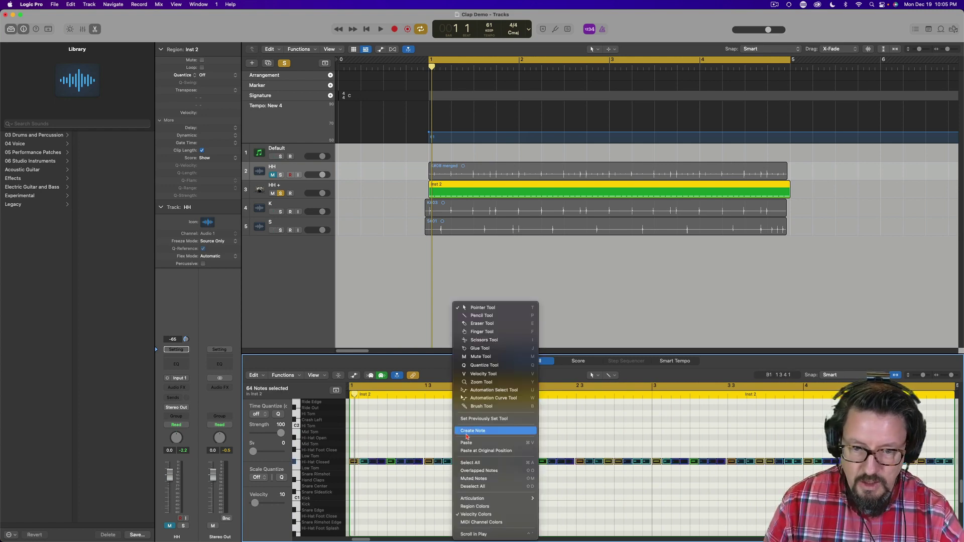
click(475, 374)
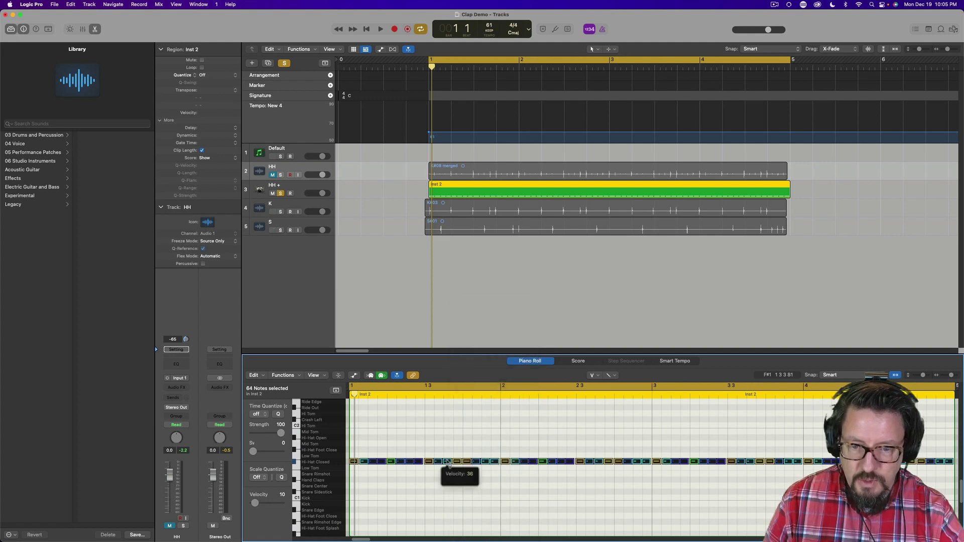
drag(449, 463, 440, 403)
key(space)
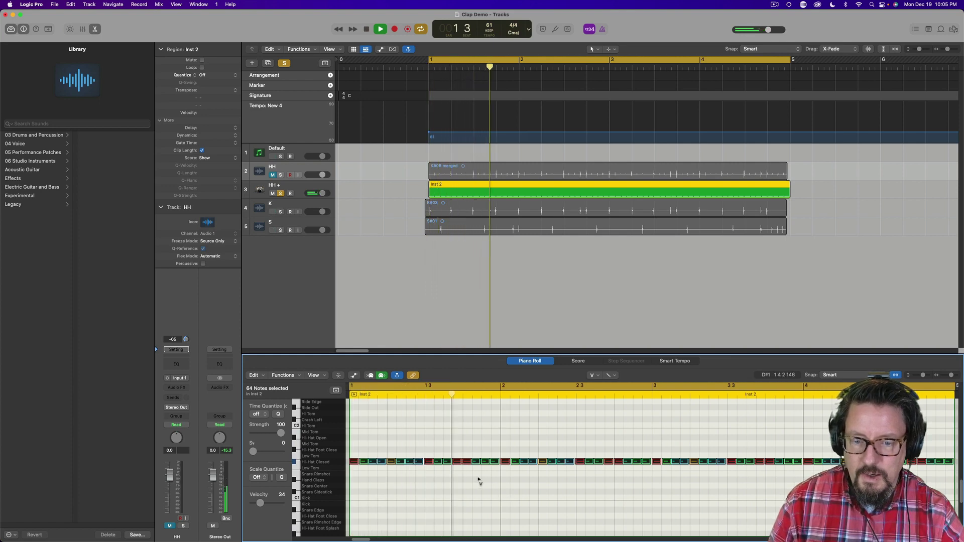
key(space)
Step: Dismiss the tool menus and close the bottom editor panel
right_click(403, 311)
key(Escape)
right_click(404, 297)
key(Escape)
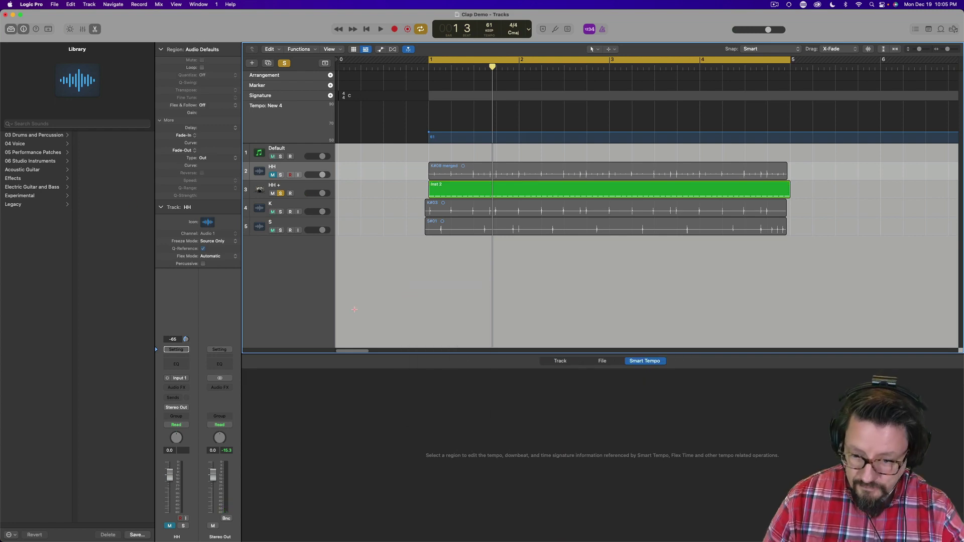
key(e)
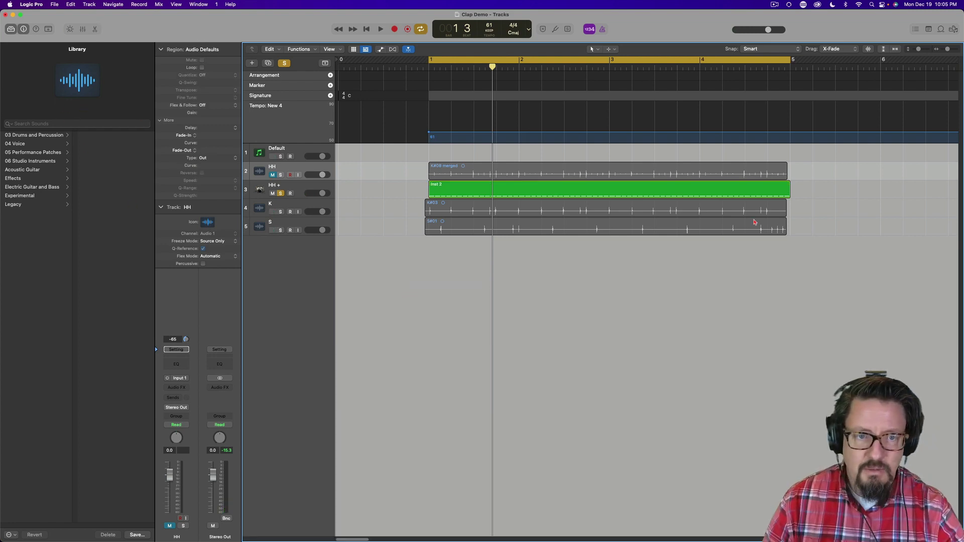
Step: Turn off the HH + solo, select the K track, and open Drum Replacement/Doubling
click(454, 205)
click(280, 193)
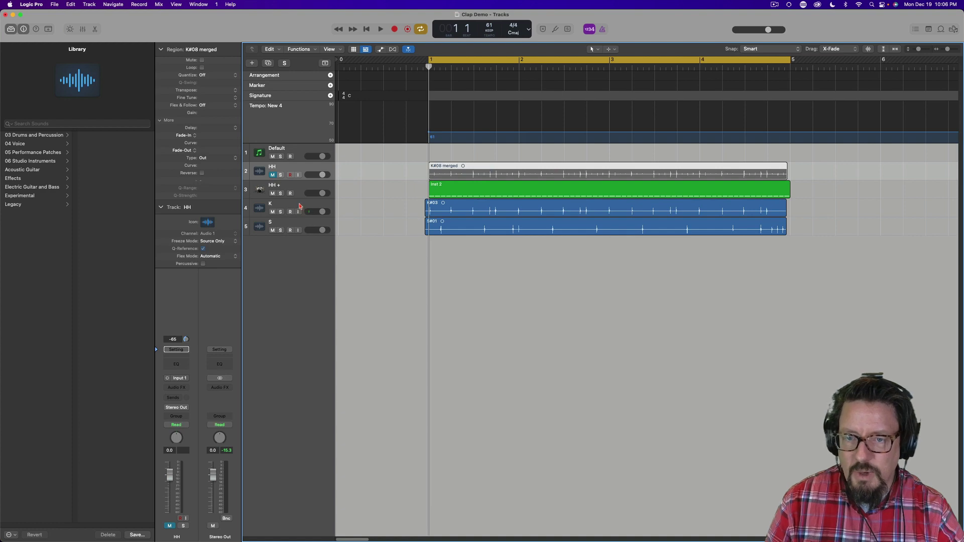
click(299, 206)
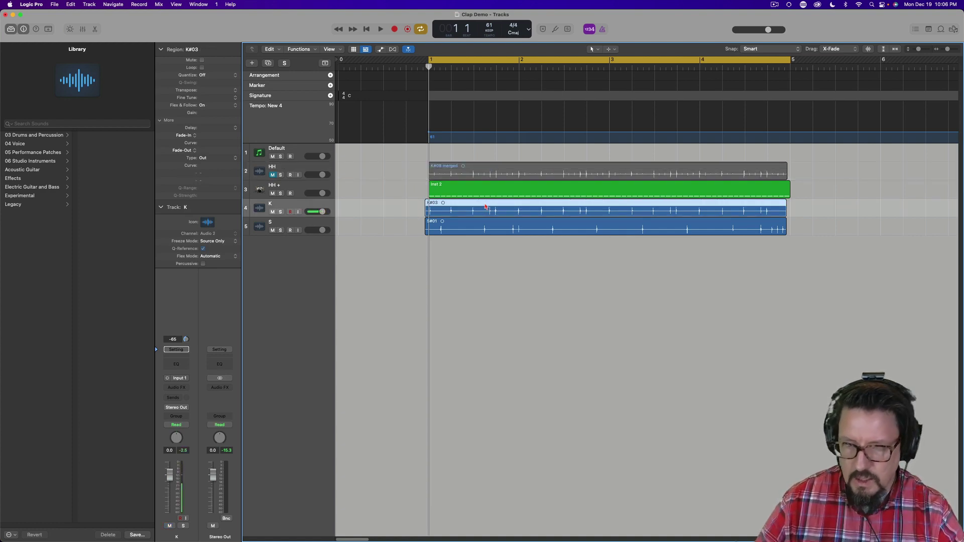
key(ctrl+d)
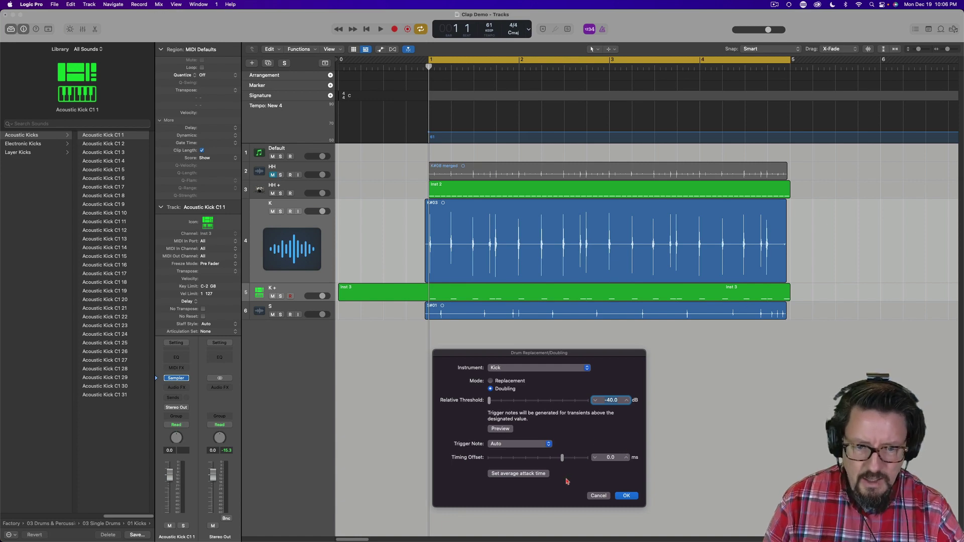
Step: Preview the doubled kick and audition Acoustic Kick C1 patches, settling on Acoustic Kick C1 9
click(500, 429)
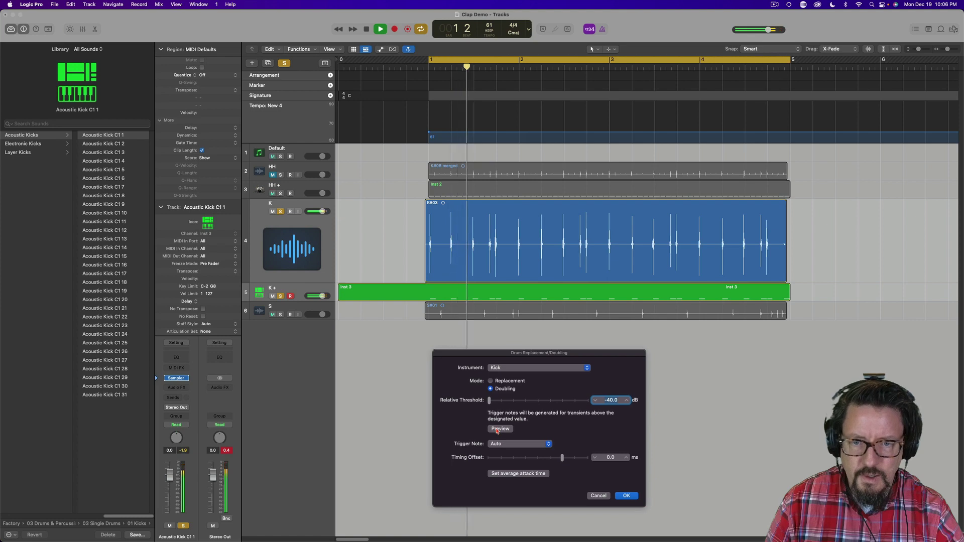
click(112, 144)
click(111, 153)
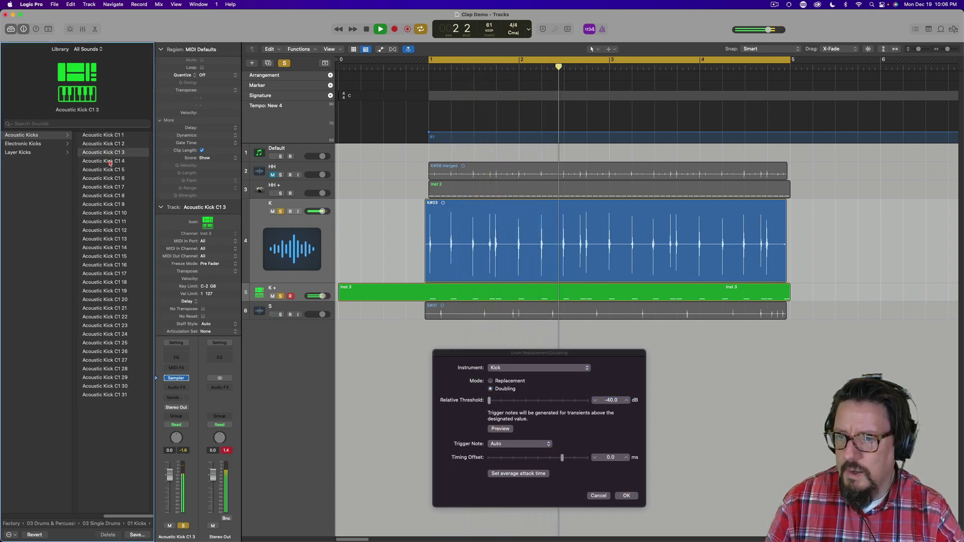
click(110, 161)
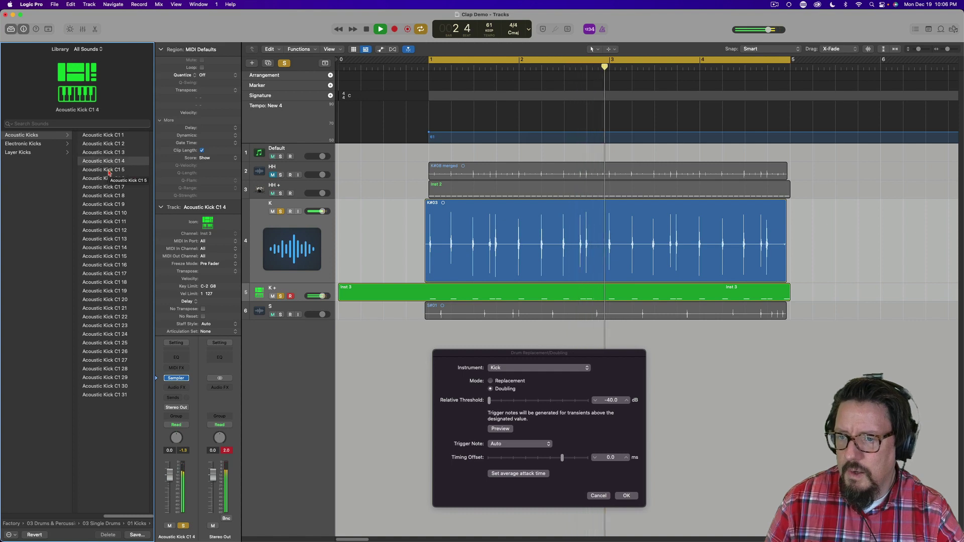
click(110, 170)
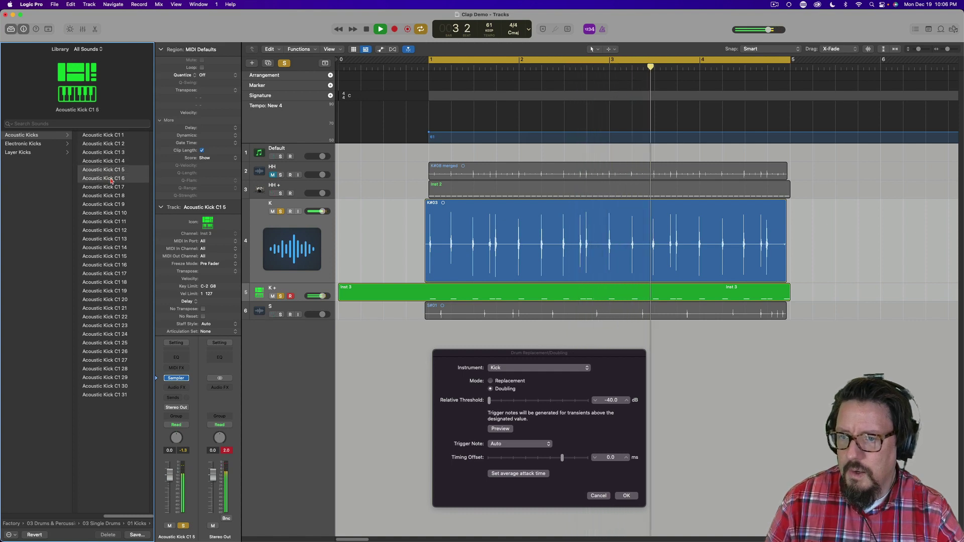
click(111, 187)
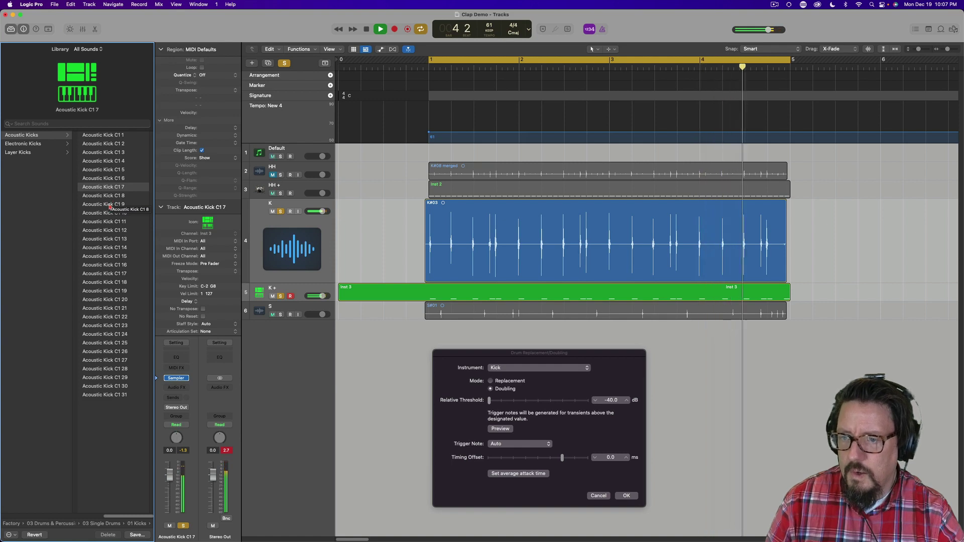
key(Down)
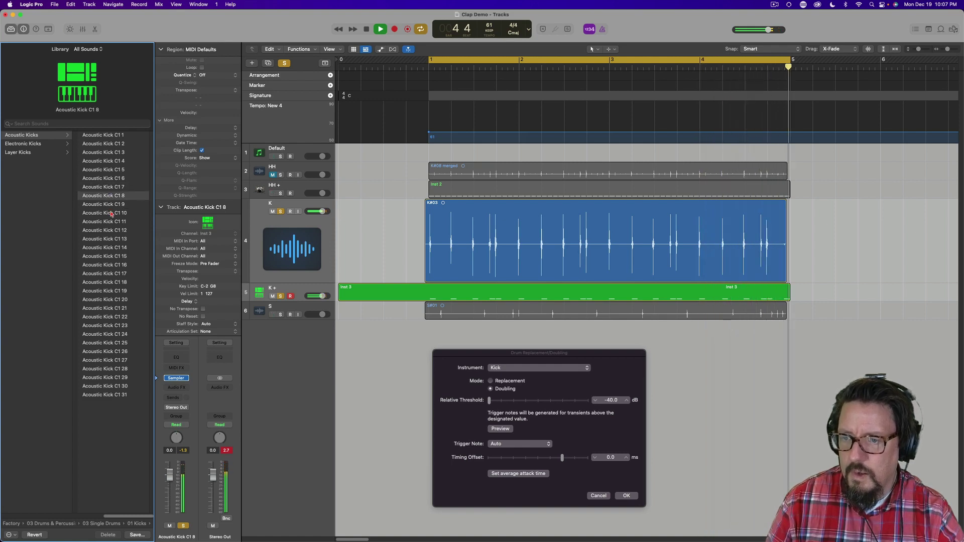
click(111, 213)
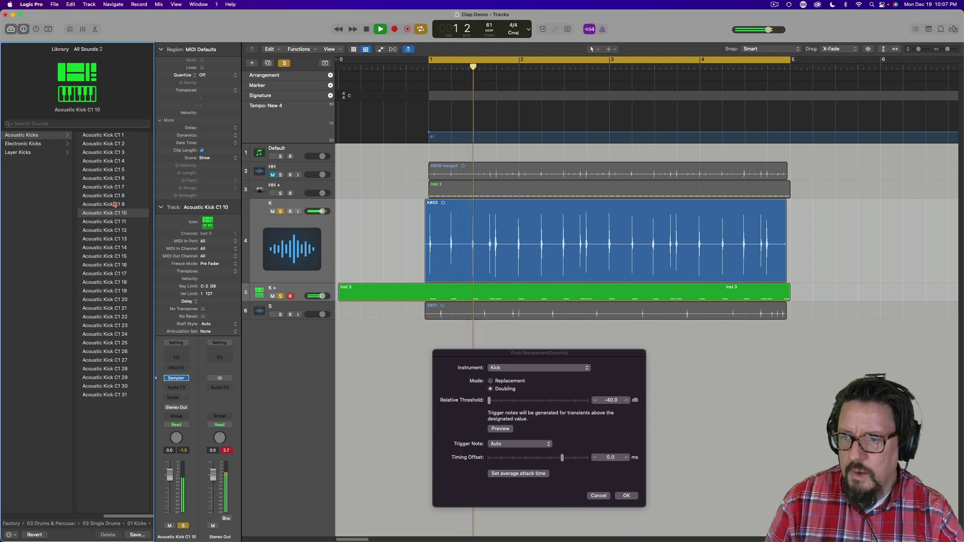
click(115, 204)
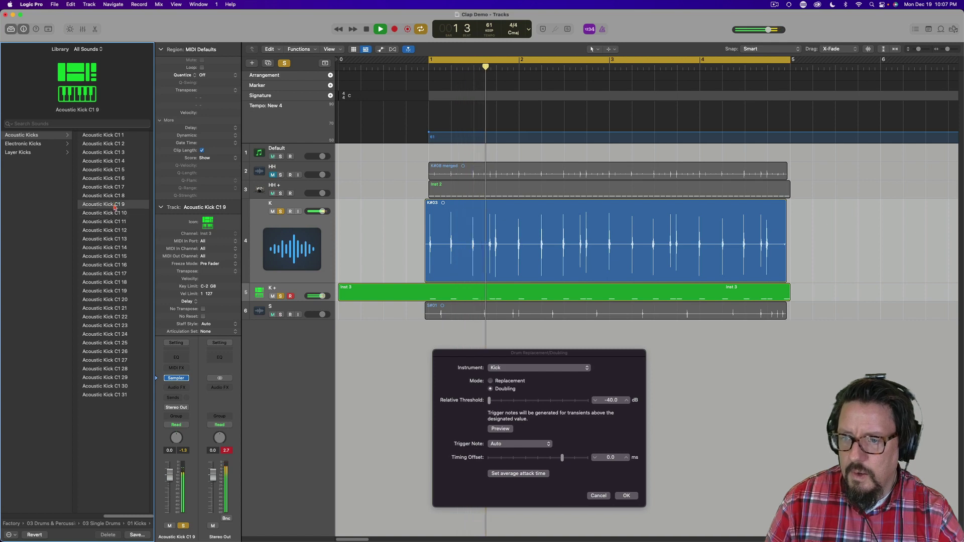
Step: Confirm the kick doubling and play back the K track to hear it
click(624, 496)
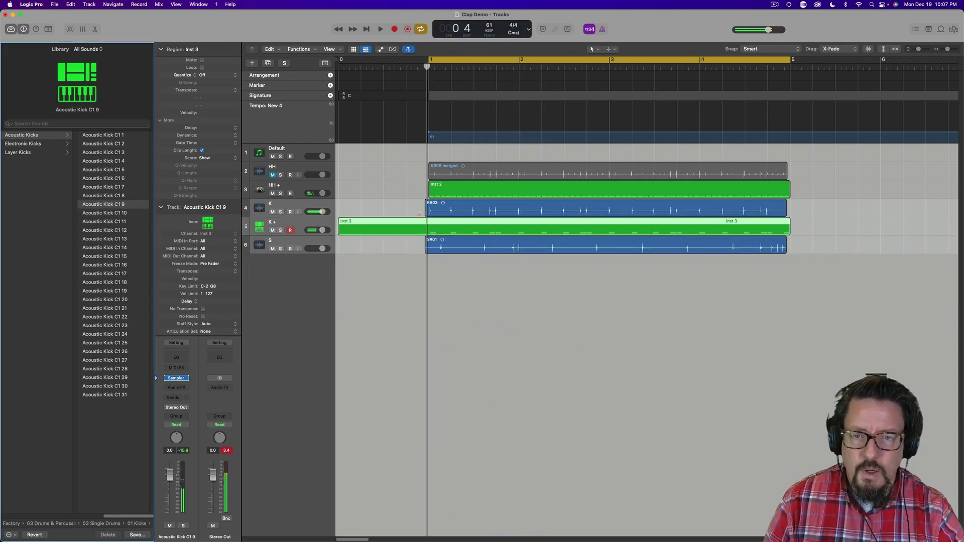
click(298, 208)
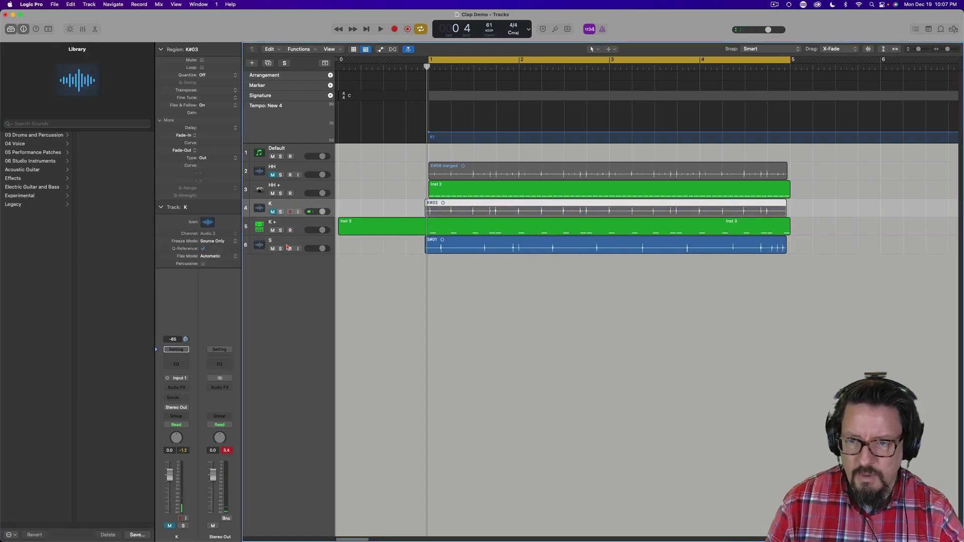
key(space)
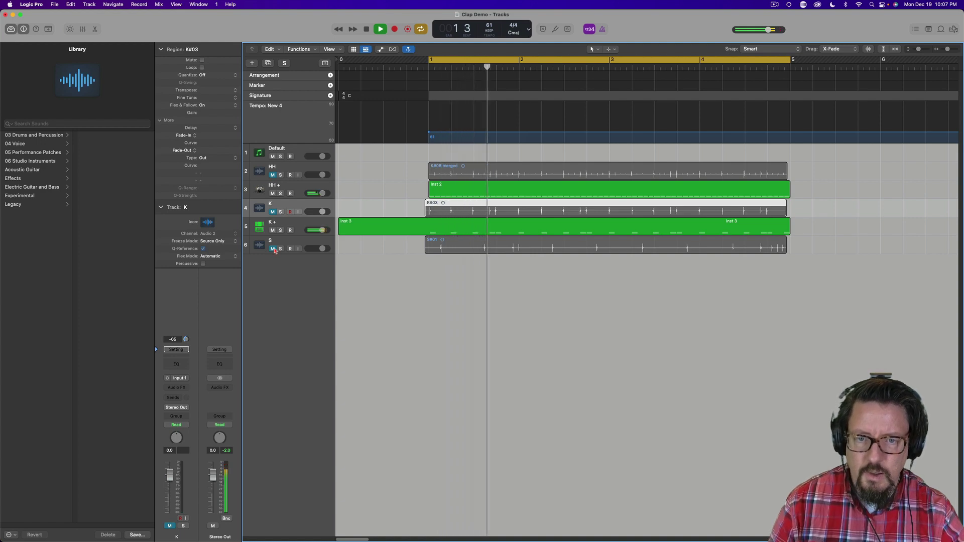
key(space)
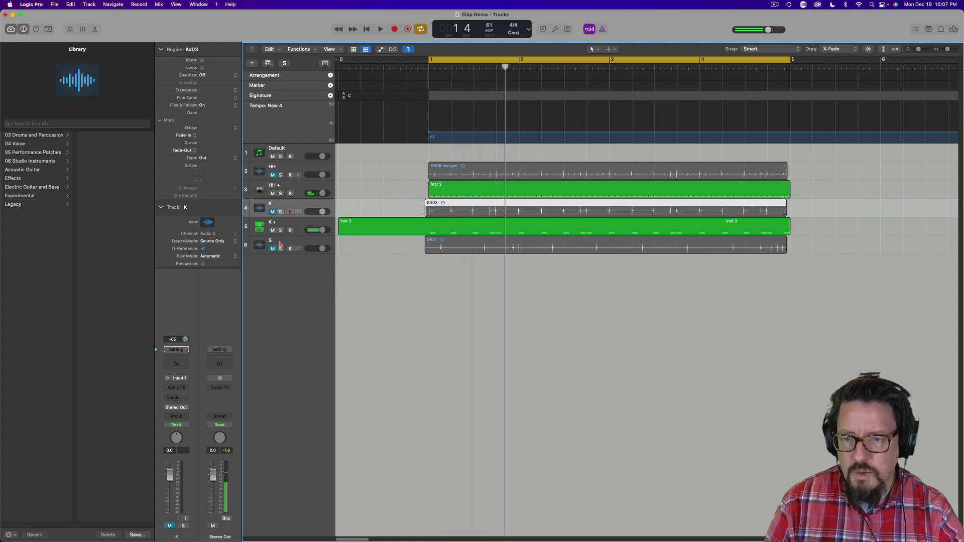
Step: Replace the S clap recording with a Snare, previewing it before confirming
click(317, 245)
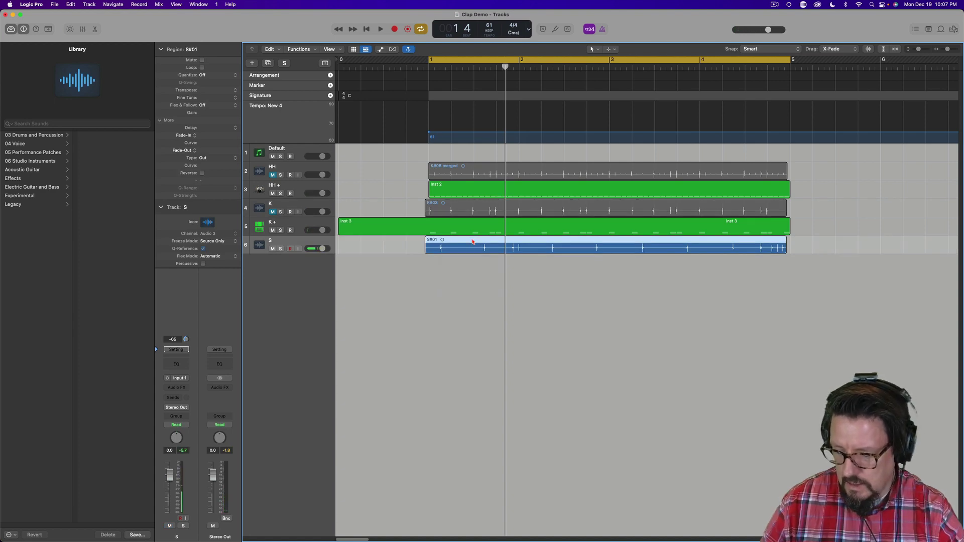
key(ctrl+d)
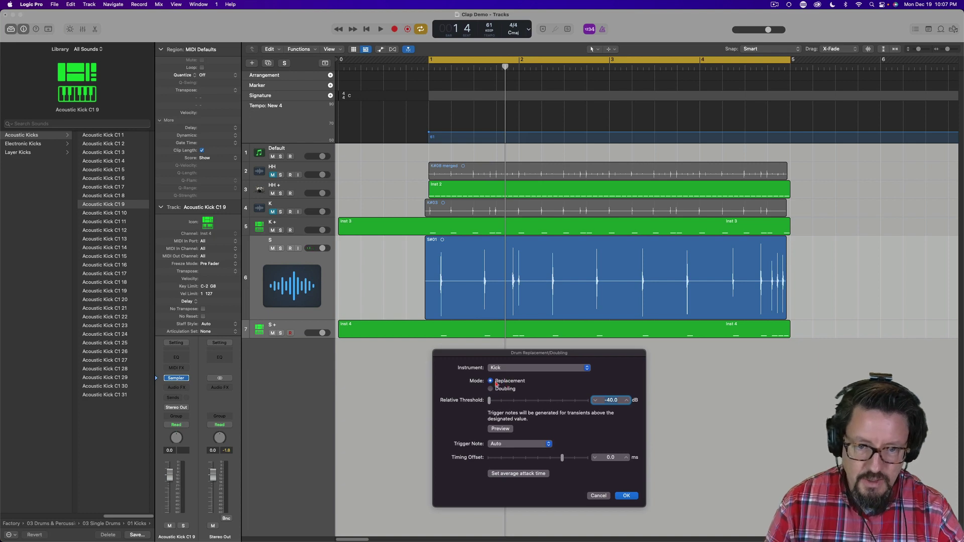
click(504, 370)
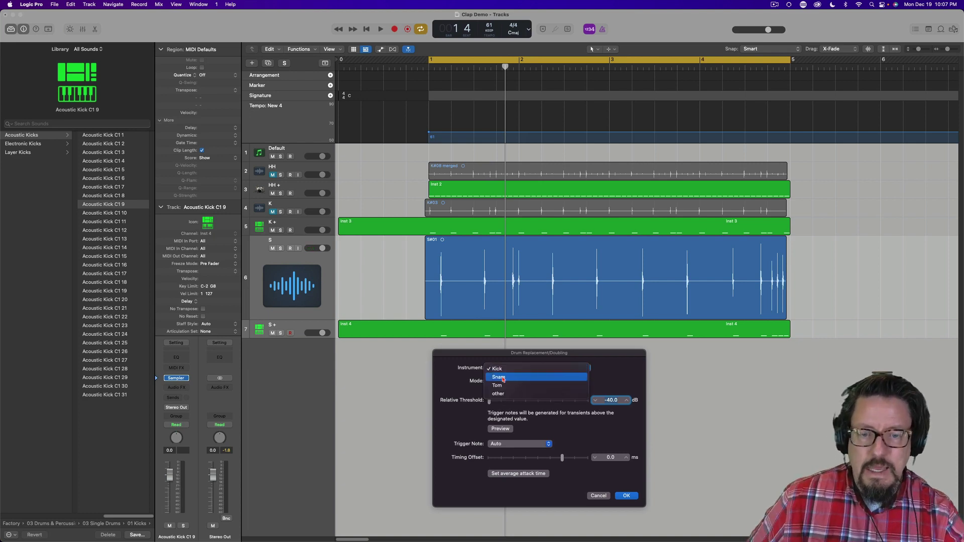
click(503, 377)
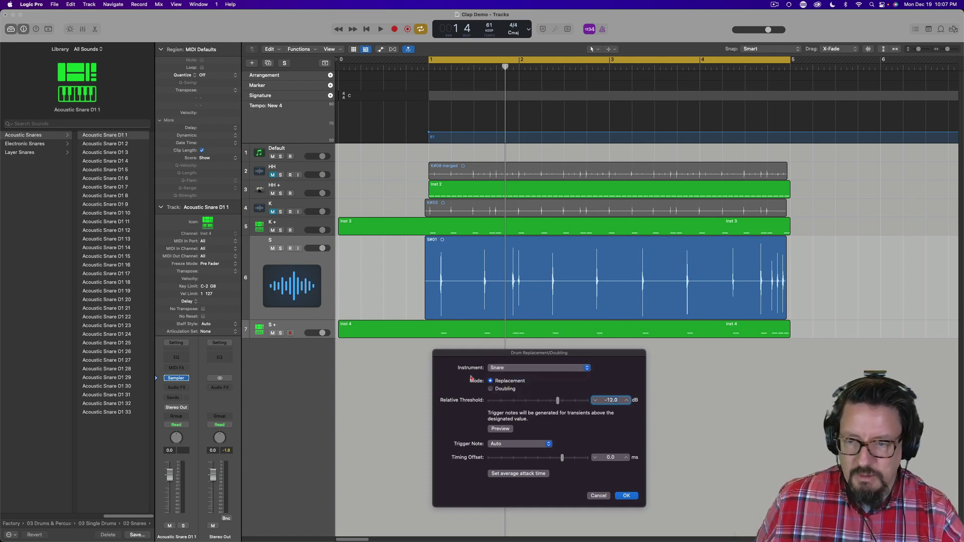
click(501, 429)
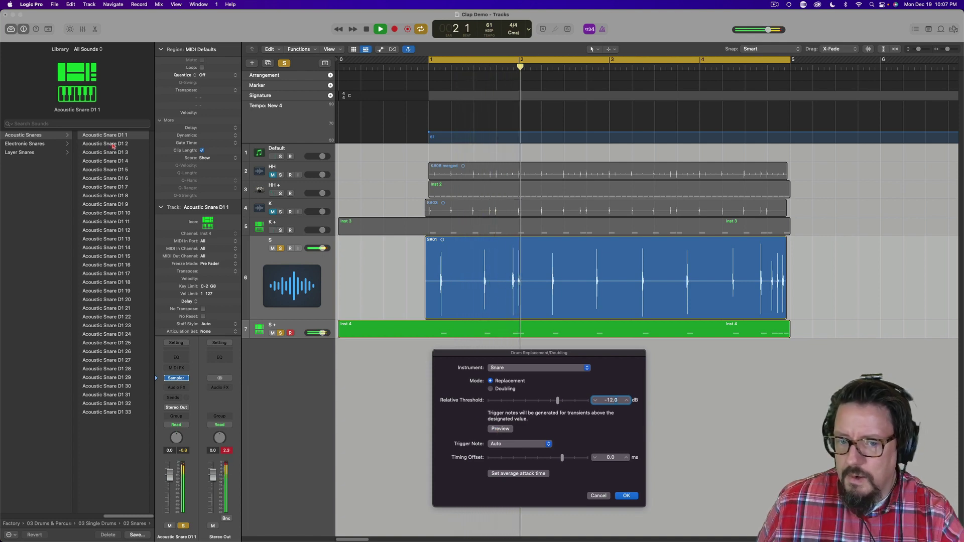
click(626, 496)
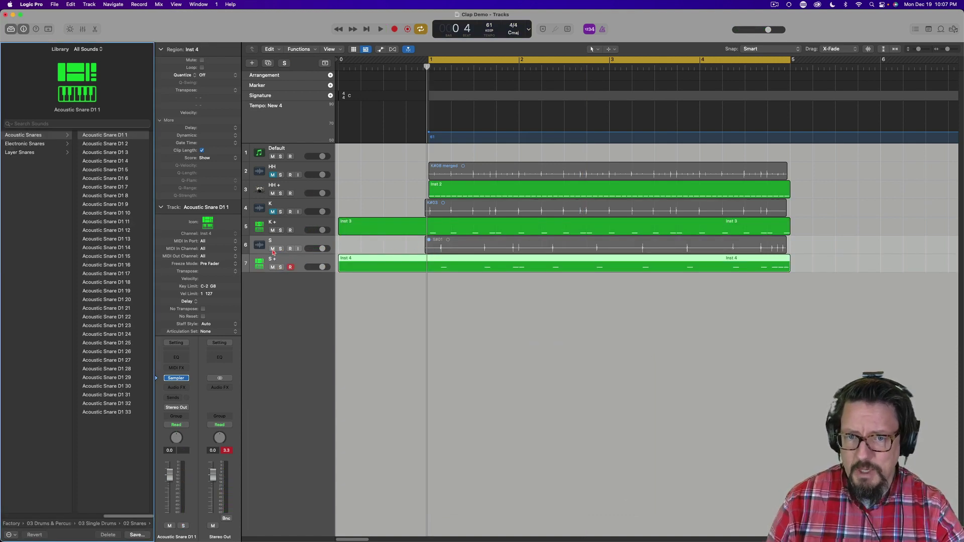
Step: Play and stop the drums, then select the Inst 2, Inst 3 and Inst 4 regions together
key(space)
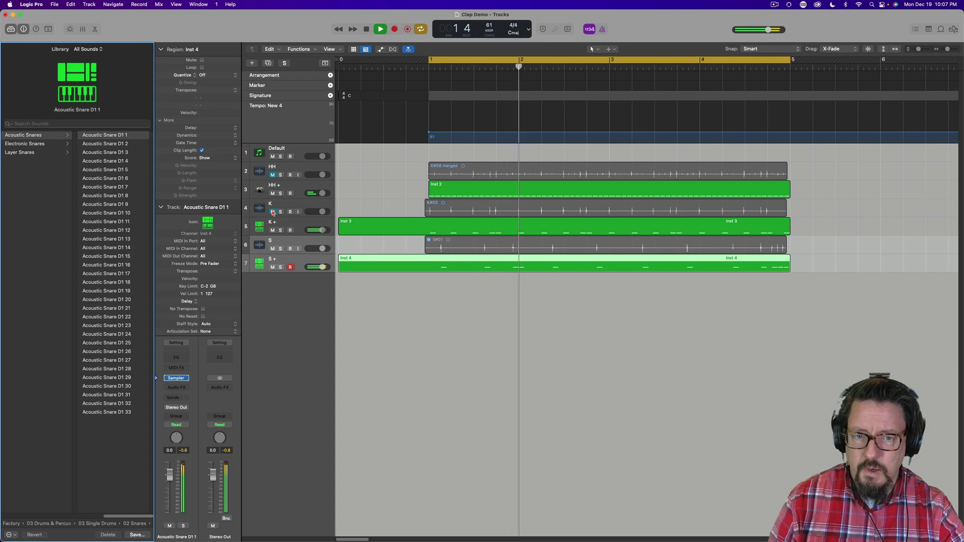
key(space)
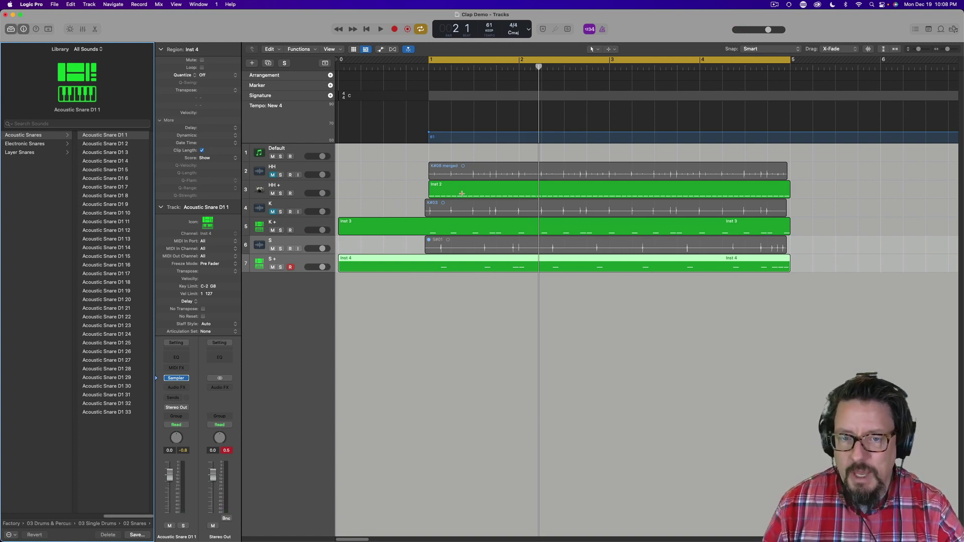
click(457, 191)
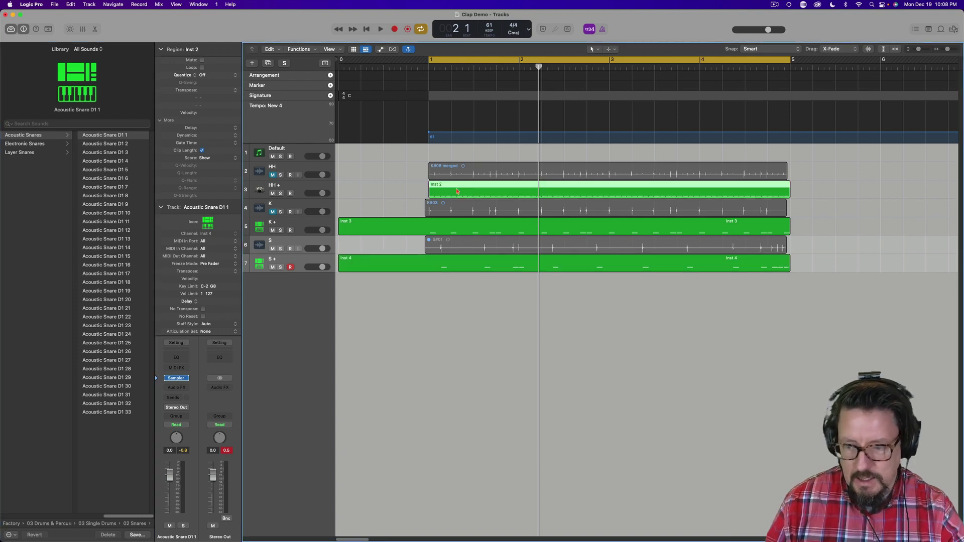
shift+click(461, 226)
shift+click(467, 262)
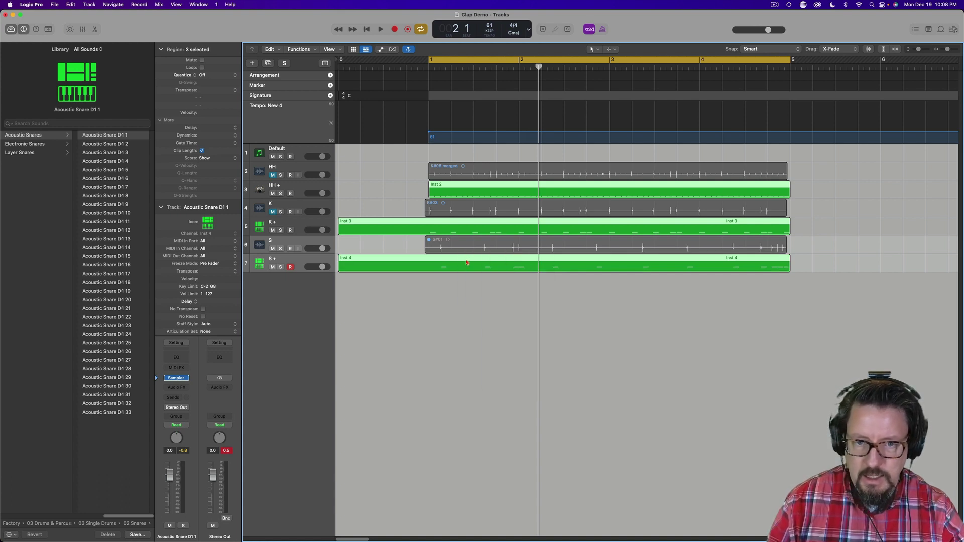
Step: Glue the three MIDI regions into one Inst 3 region and move it onto track HH +
key(t)
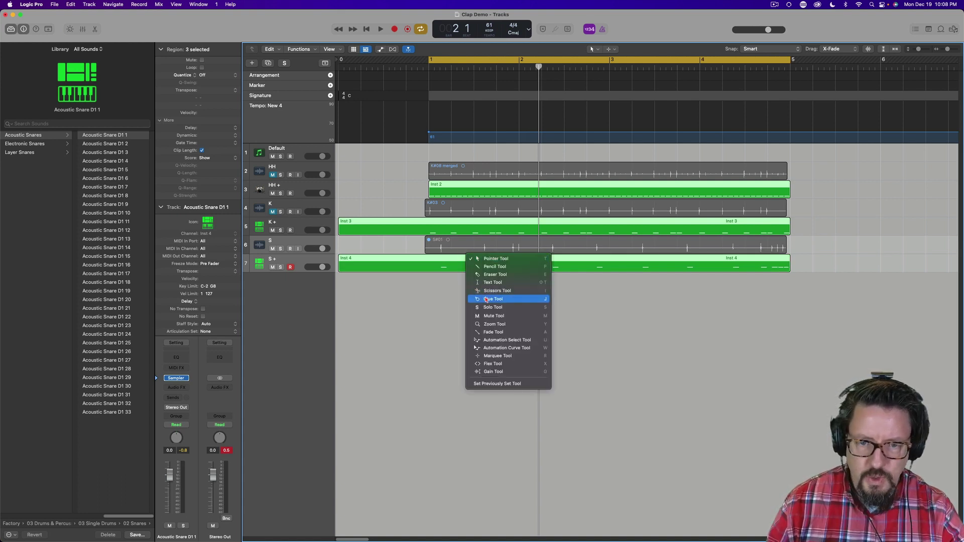
click(482, 297)
click(489, 259)
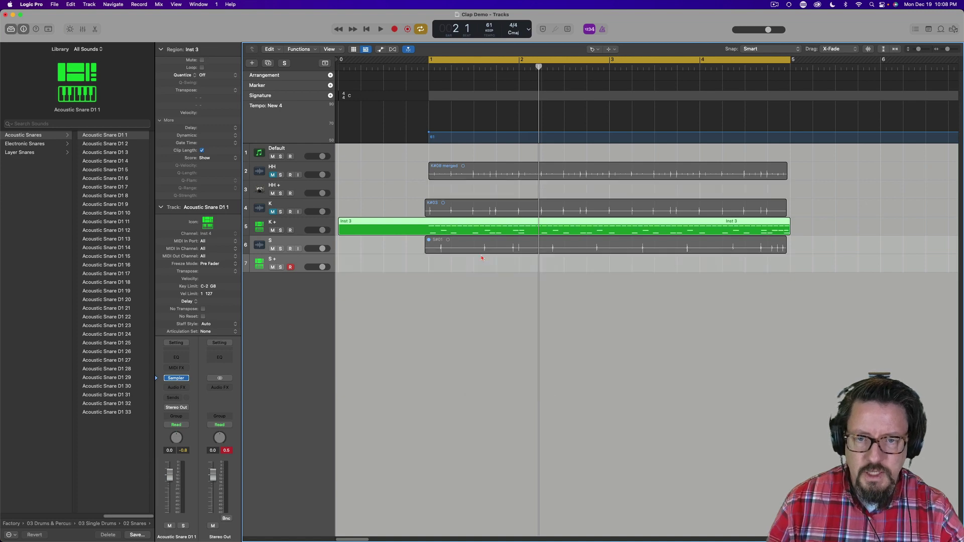
key(t)
click(457, 228)
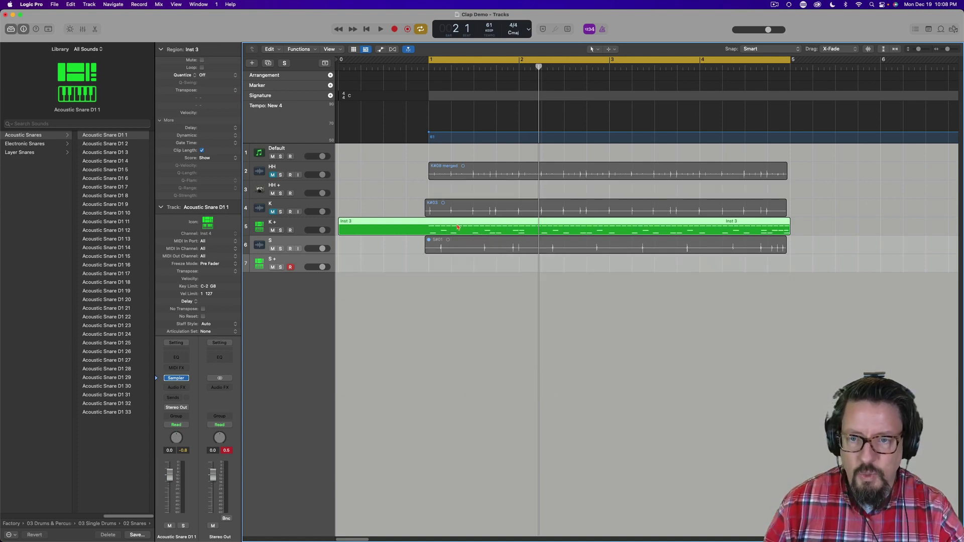
drag(457, 228, 451, 196)
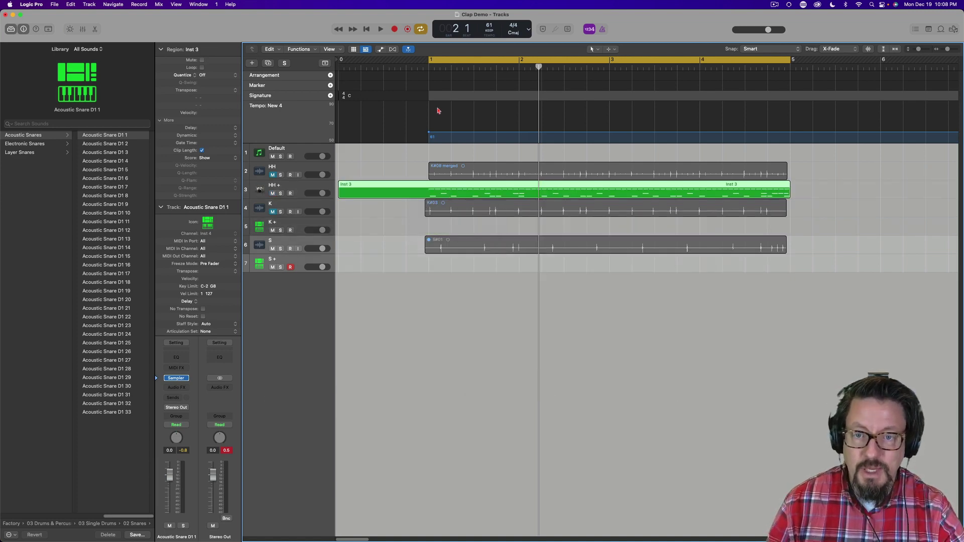
Step: Quantize the Inst 3 region to 1/16 Note, audition it, and open its notes for editing
key(space)
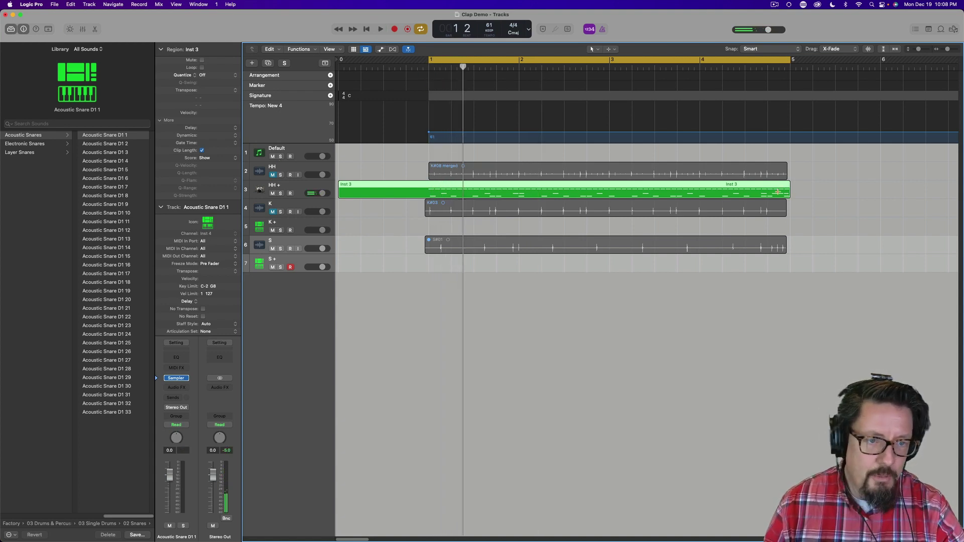
click(208, 75)
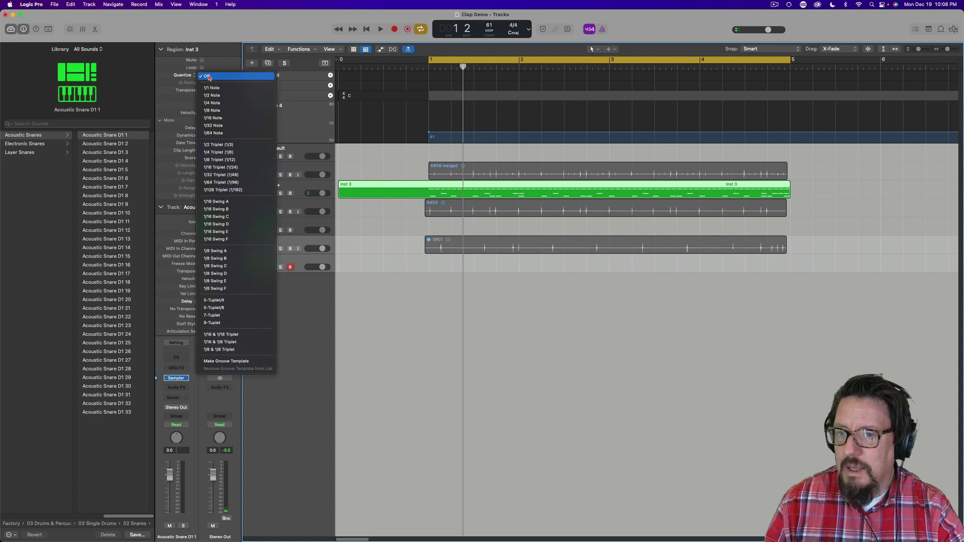
click(228, 119)
key(space)
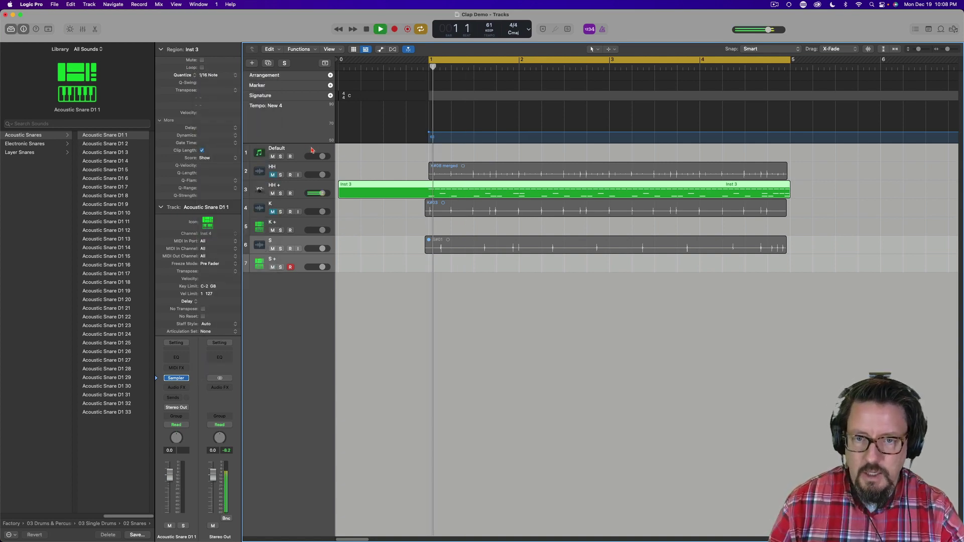
key(space)
double_click(519, 190)
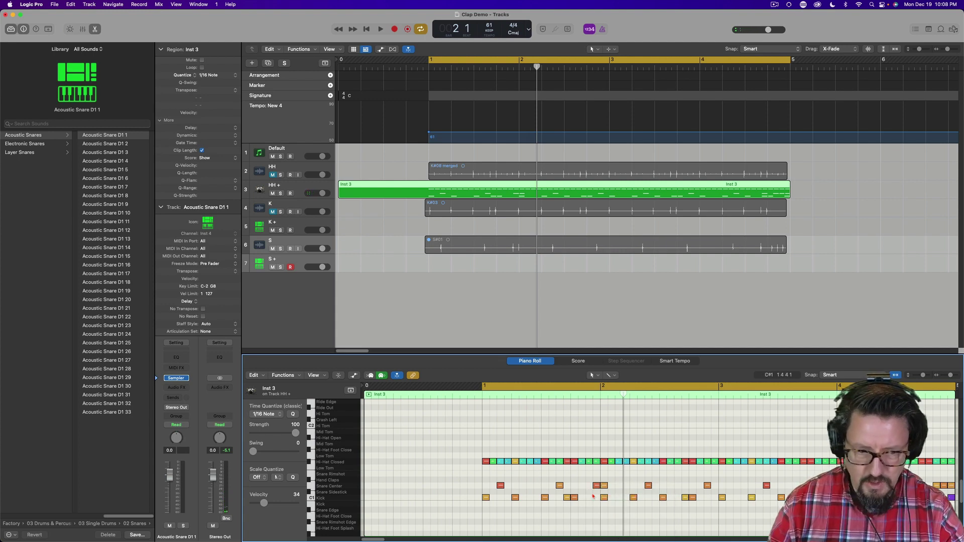
Step: Raise the quiet snare note's velocity to 112 and audition the pattern
drag(596, 485, 597, 489)
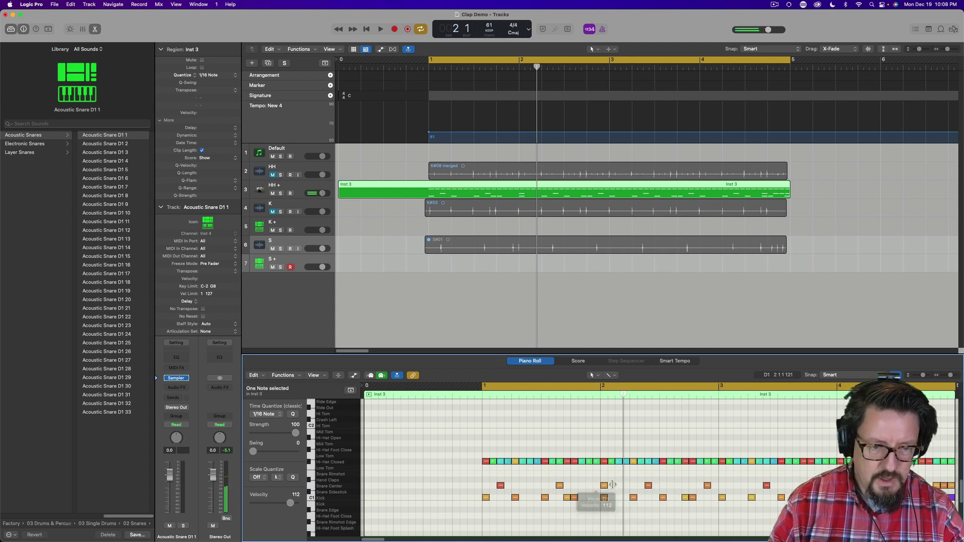
key(space)
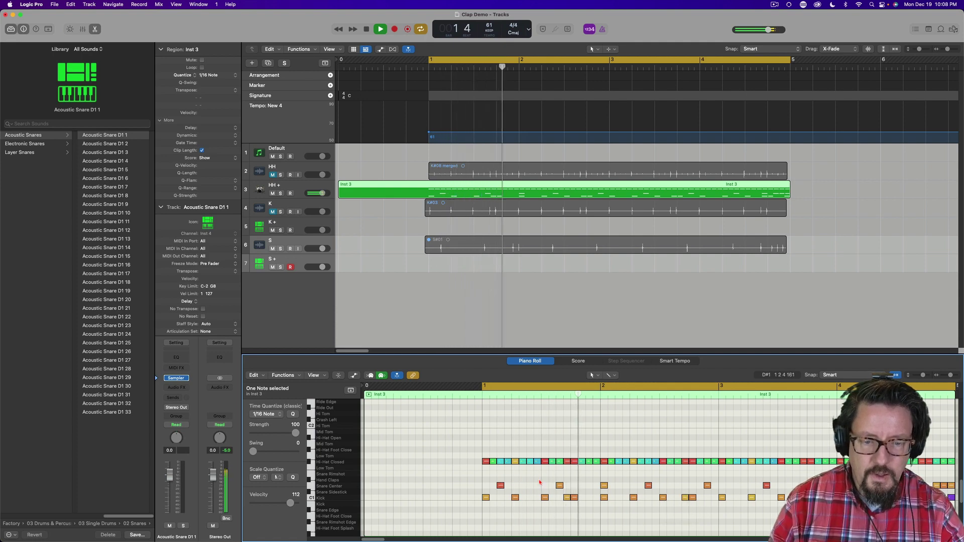
key(space)
Step: Shift the bar-2 snare note later to 2 1 3 1 and play it back
drag(604, 486, 619, 487)
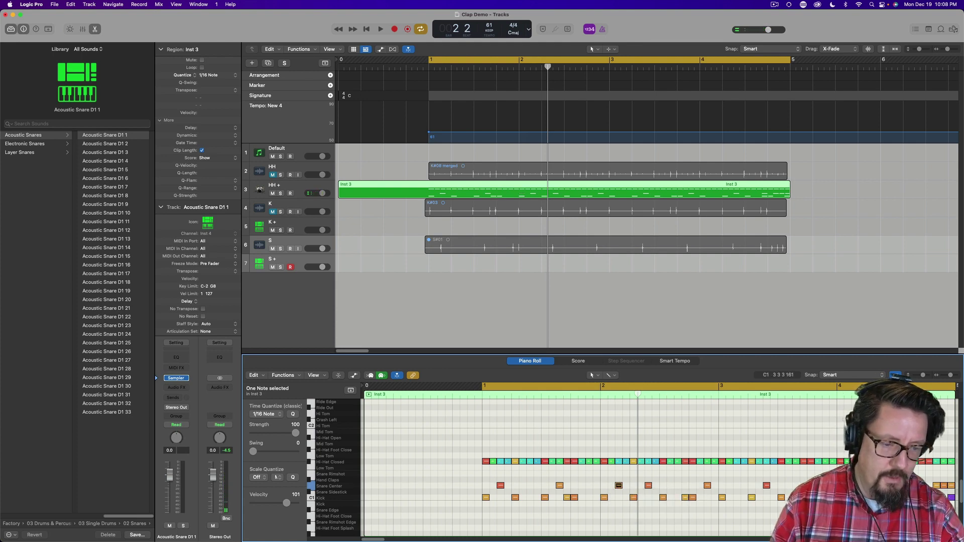
key(space)
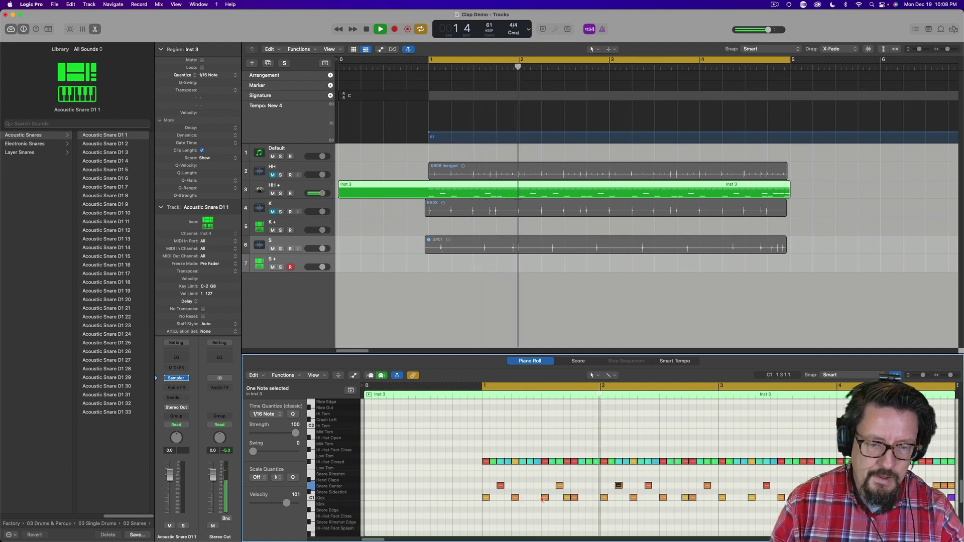
key(space)
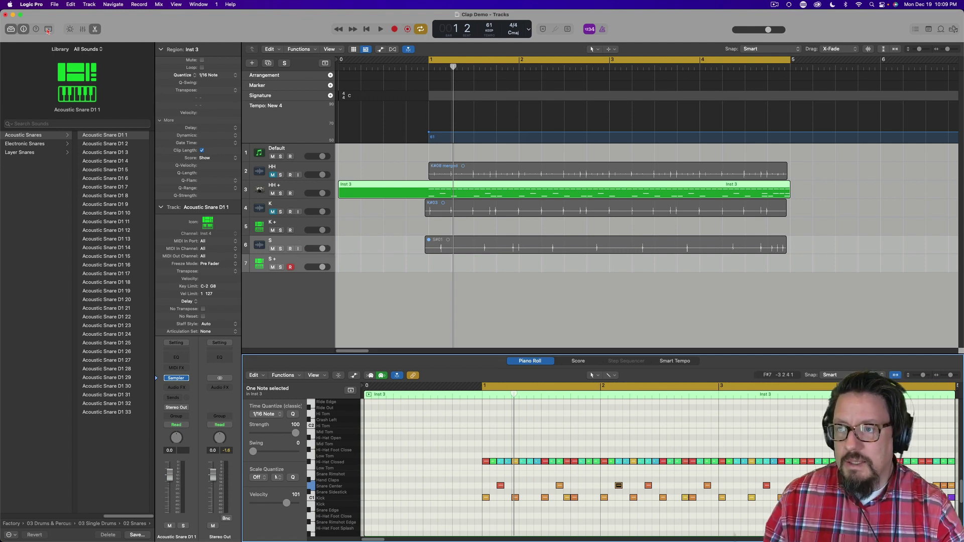
Step: Hide the sound Library and make the note editor taller to show more rows
click(10, 29)
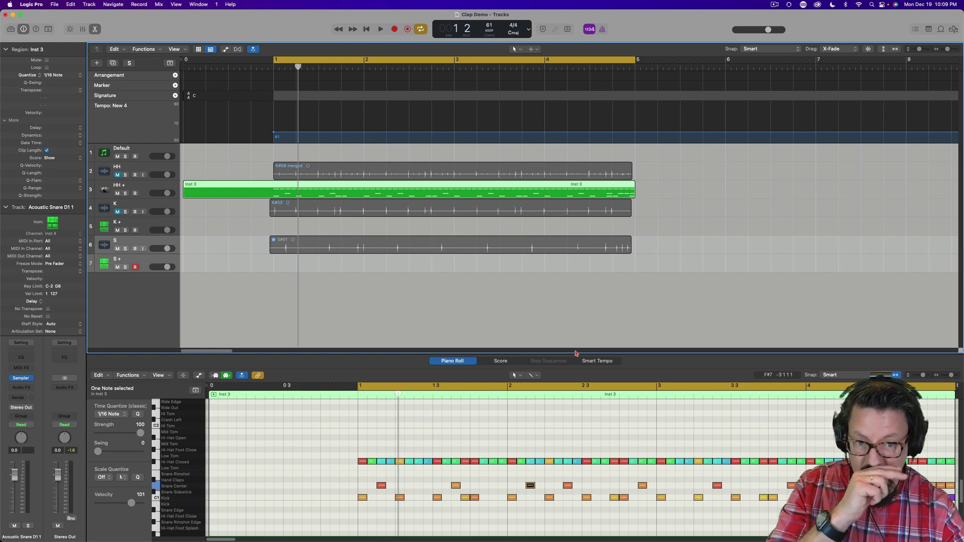
drag(570, 353, 570, 269)
scroll(532, 389, right, 2)
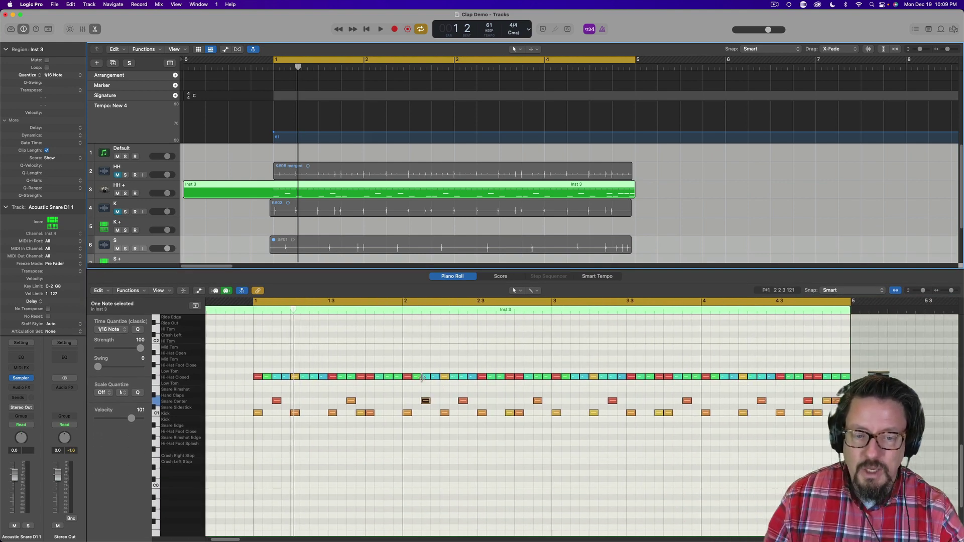
scroll(135, 219, down, 3)
Step: Arm the S + track, deselect regions, and add a new software instrument track, Inst 5
click(136, 220)
click(143, 235)
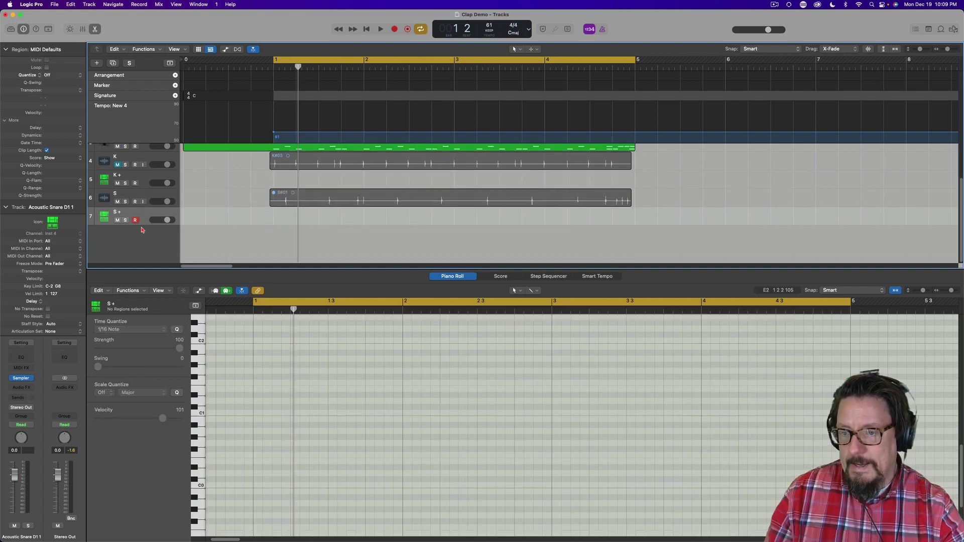
double_click(143, 239)
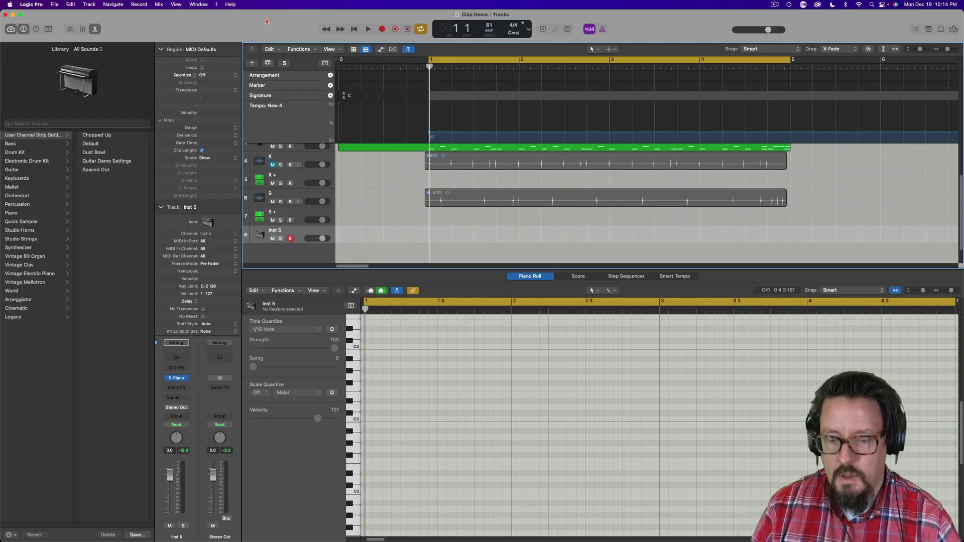
Step: Play the E-Piano part along with playback and capture it as region Inst 5.2
key(space)
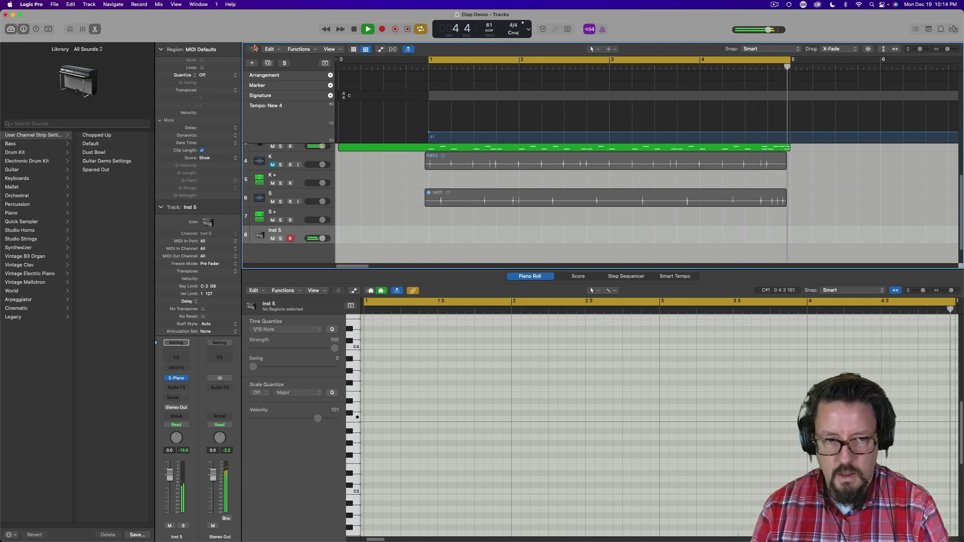
key(space)
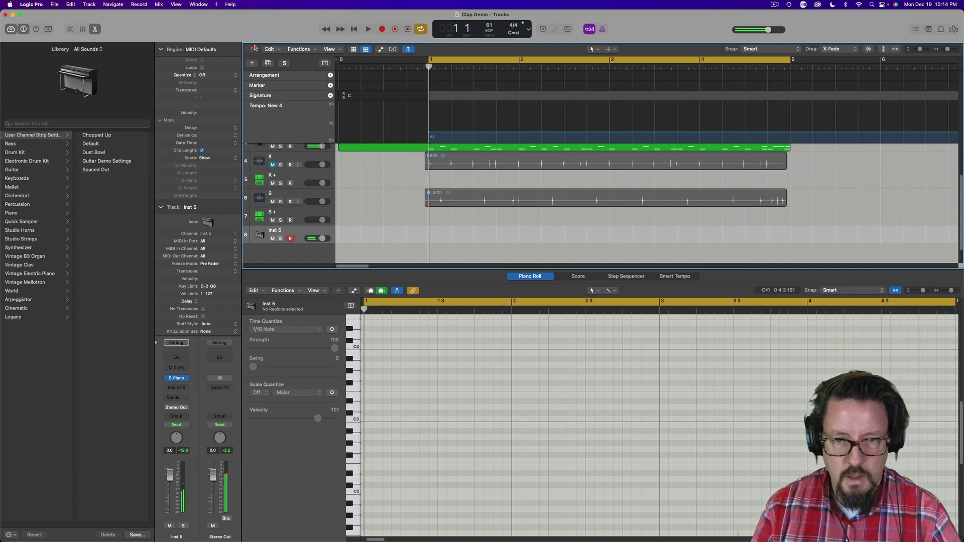
click(409, 29)
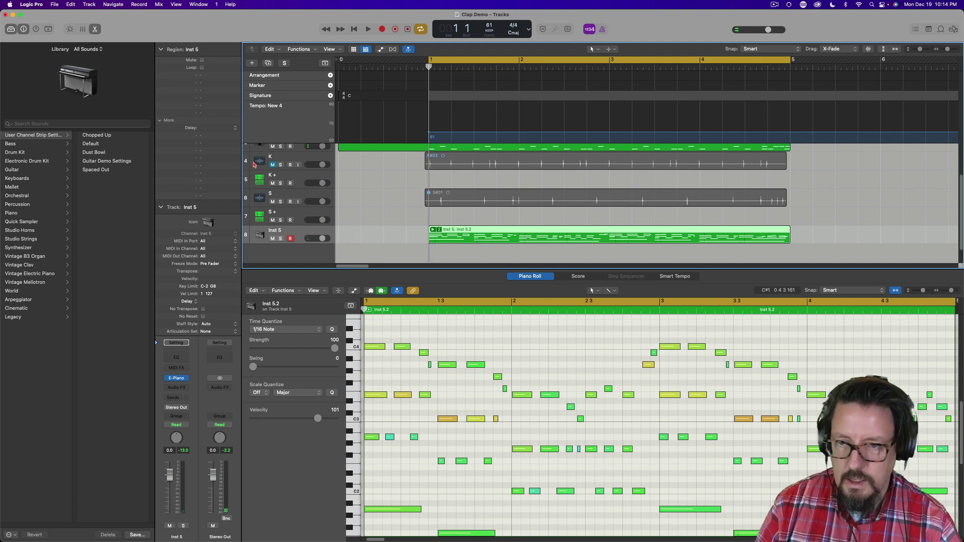
Step: Add track Inst 6 with Retro Synth (Stereo) loaded, then stop playback
double_click(298, 252)
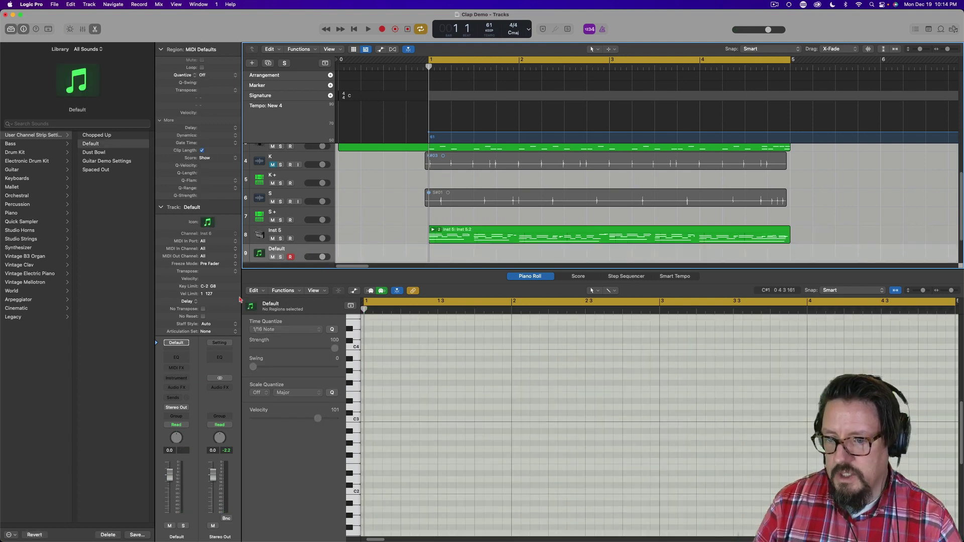
click(176, 382)
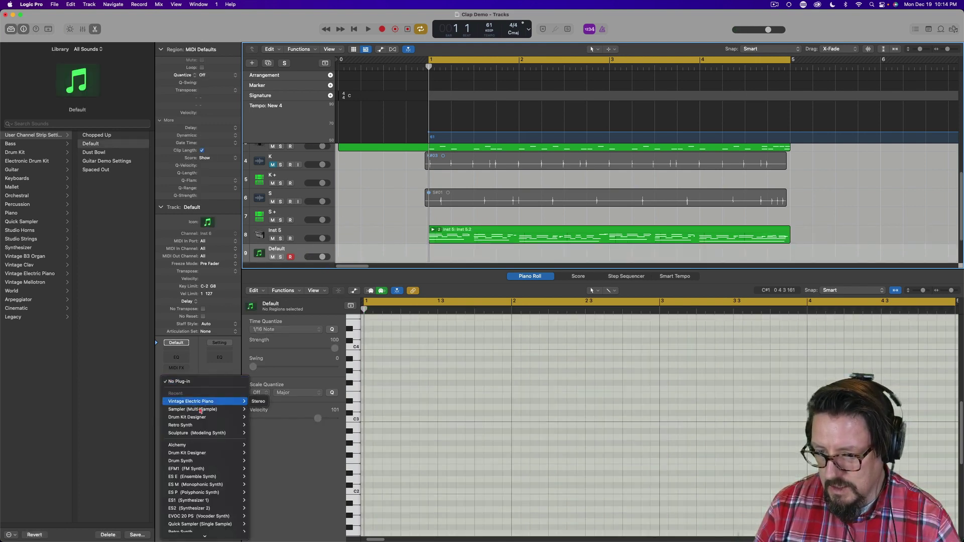
mouse_move(200, 427)
click(257, 426)
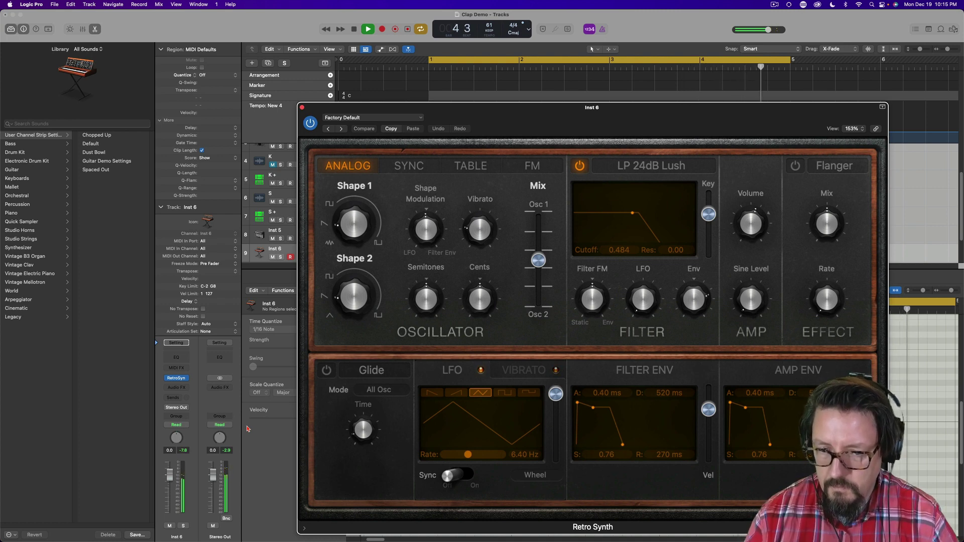
key(space)
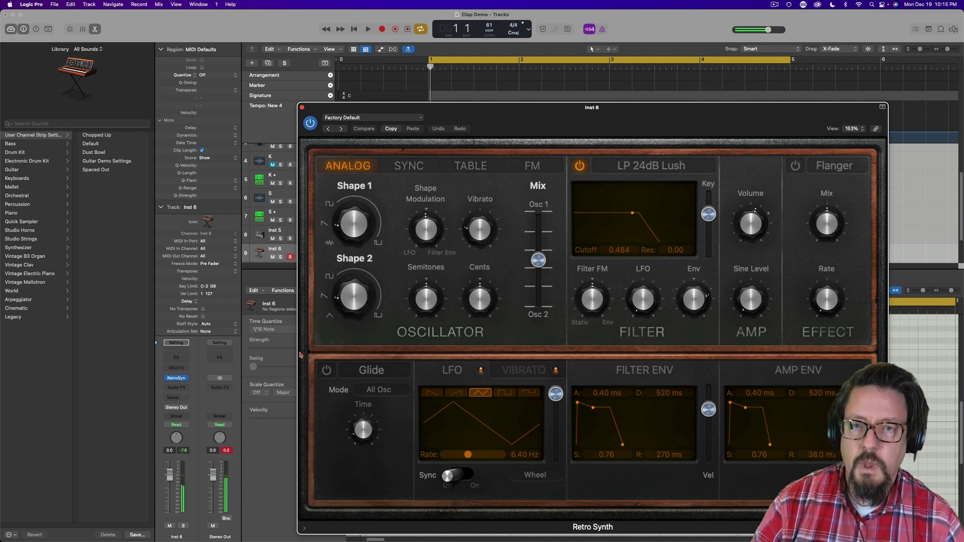
Step: Close the Retro Synth window and capture the performance as region Inst 6.2
click(303, 108)
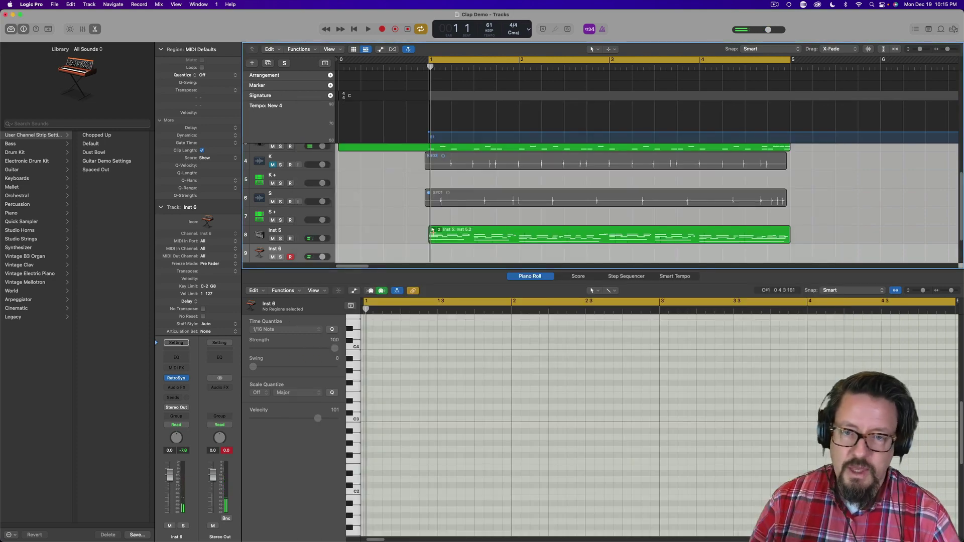
click(411, 30)
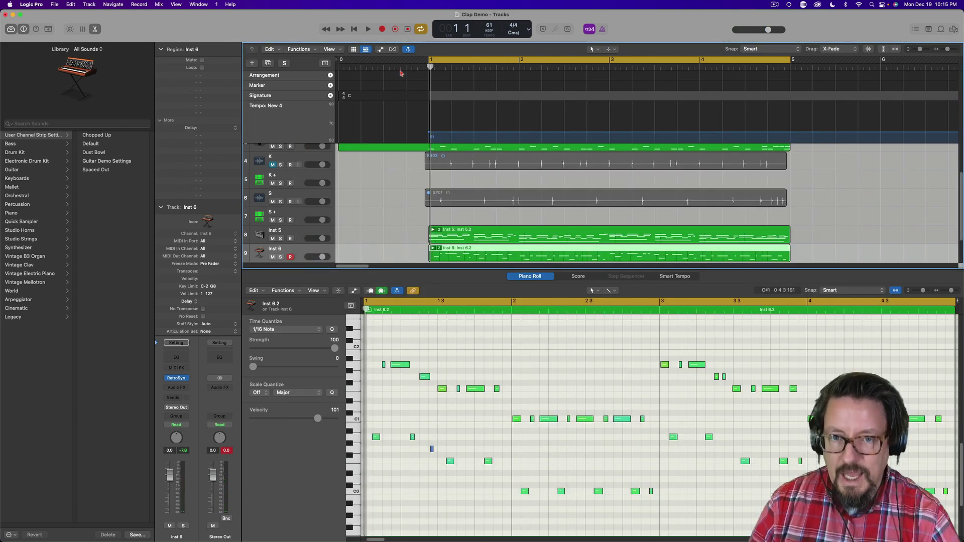
scroll(281, 151, up, 3)
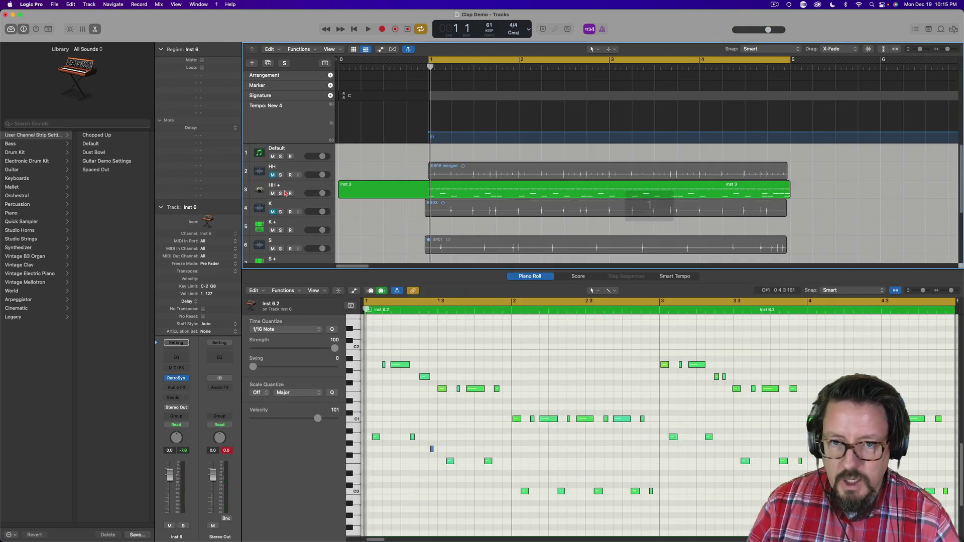
Step: Enable the Groove Track component in the track header options
right_click(248, 192)
mouse_move(301, 351)
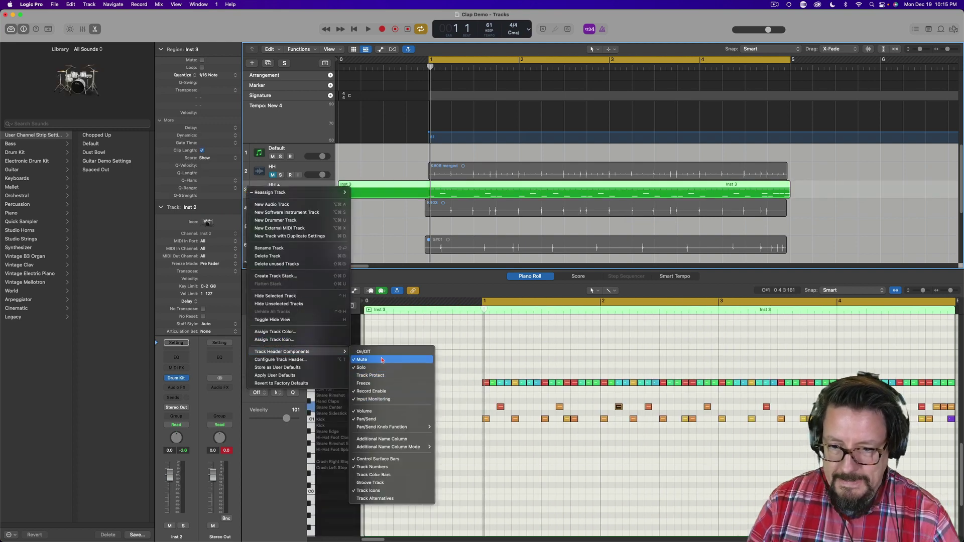
click(394, 483)
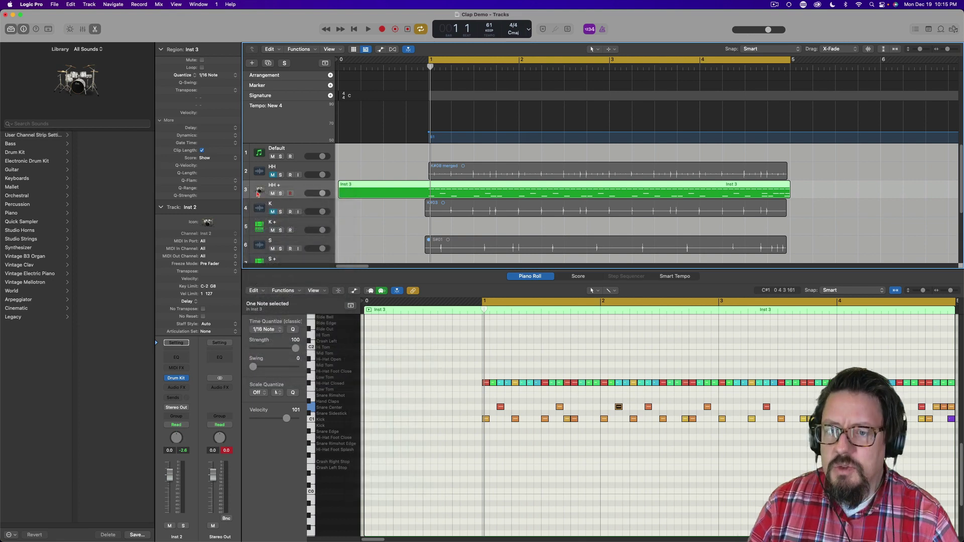
scroll(248, 197, down, 4)
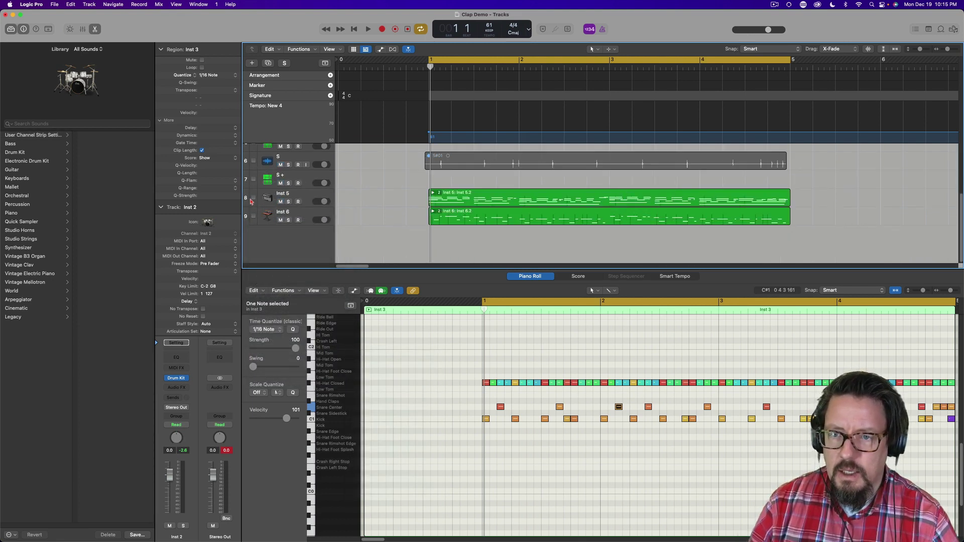
Step: Open the Inst 6 region and copy its G1 note up to A1 at bar 1
key(space)
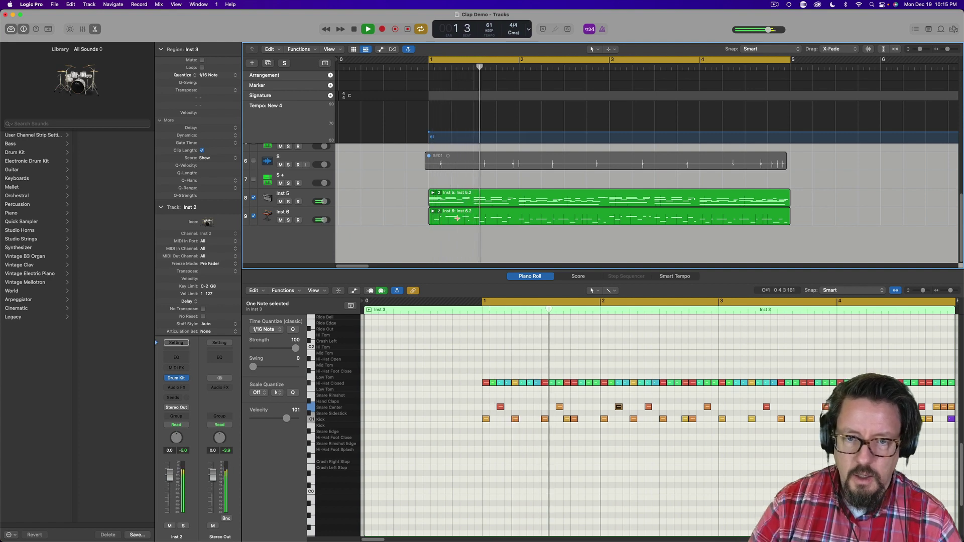
click(476, 214)
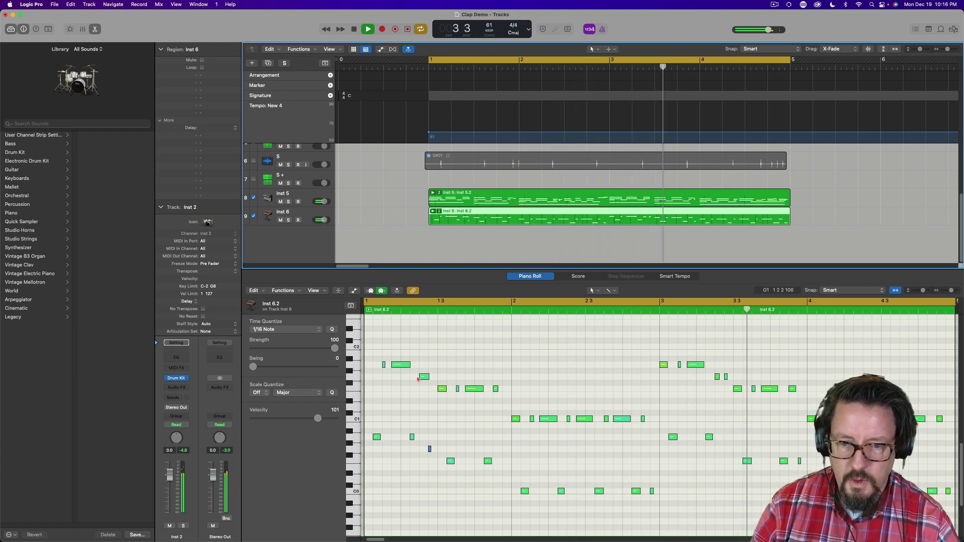
mouse_move(425, 379)
drag(424, 379, 370, 369)
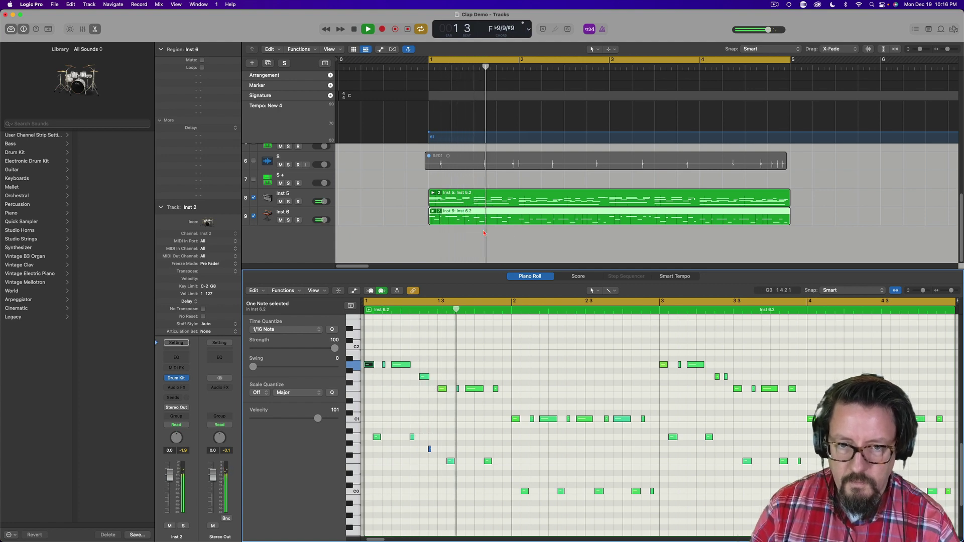
Step: Unmute the HH and K clap tracks
scroll(561, 166, up, 4)
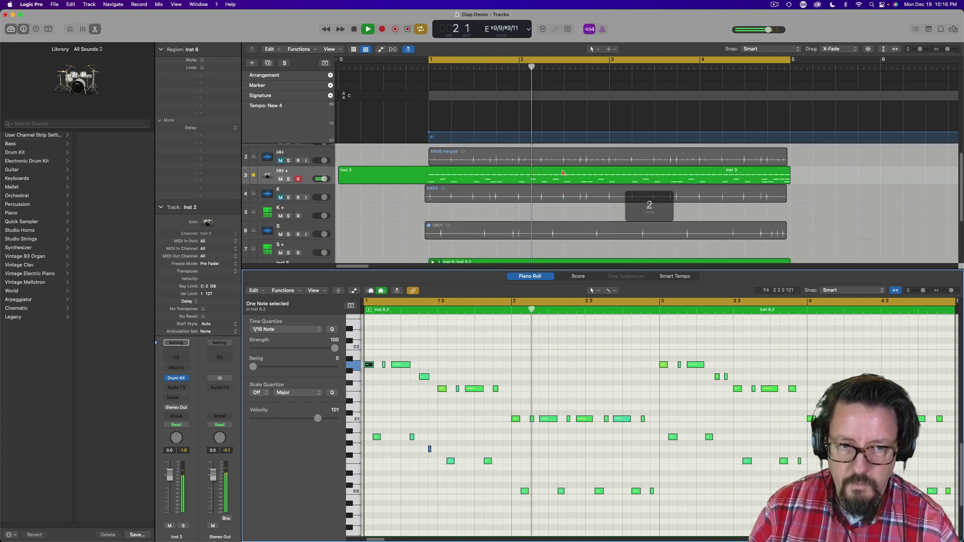
click(282, 161)
click(280, 197)
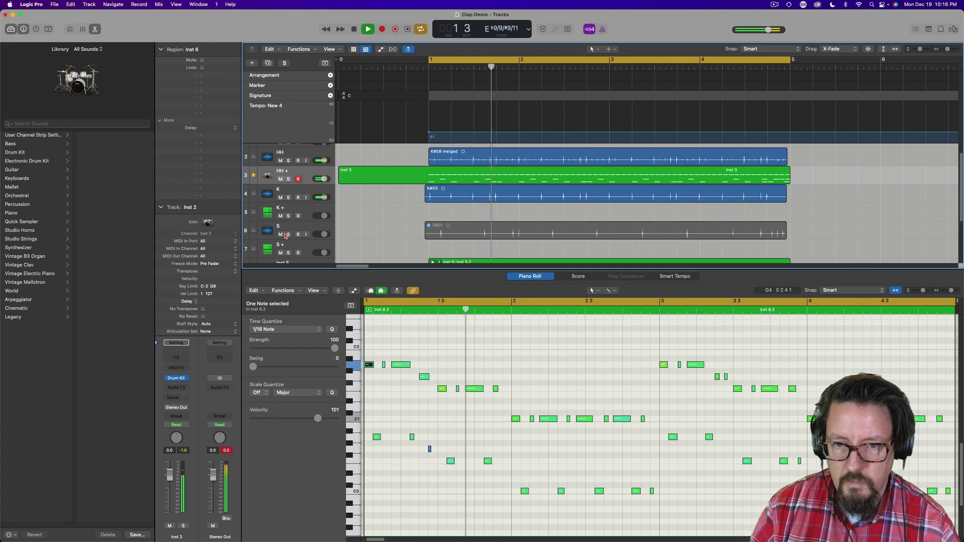
Step: Unmute the S#01 clap region with the Mute tool, close the editor, and stop playback
key(t)
key(t)
key(t)
key(m)
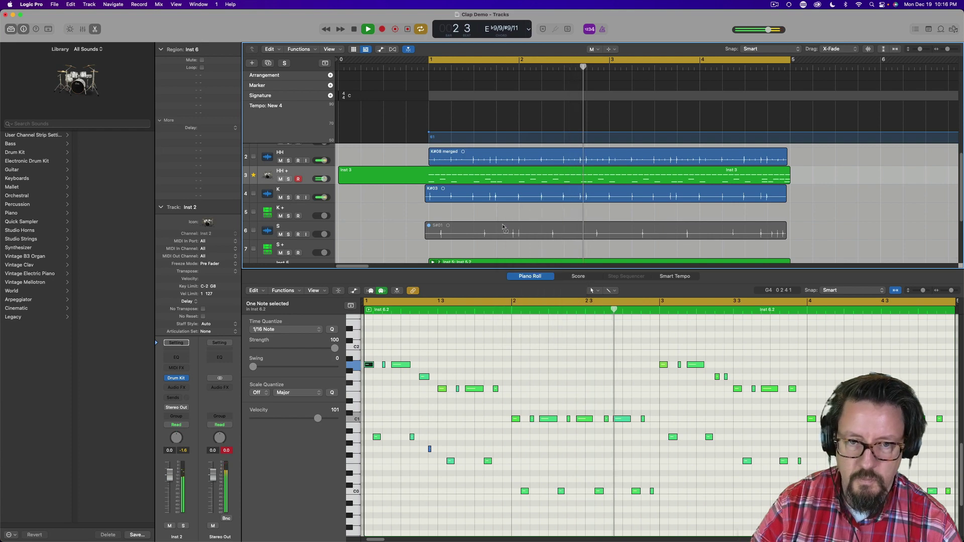
click(428, 232)
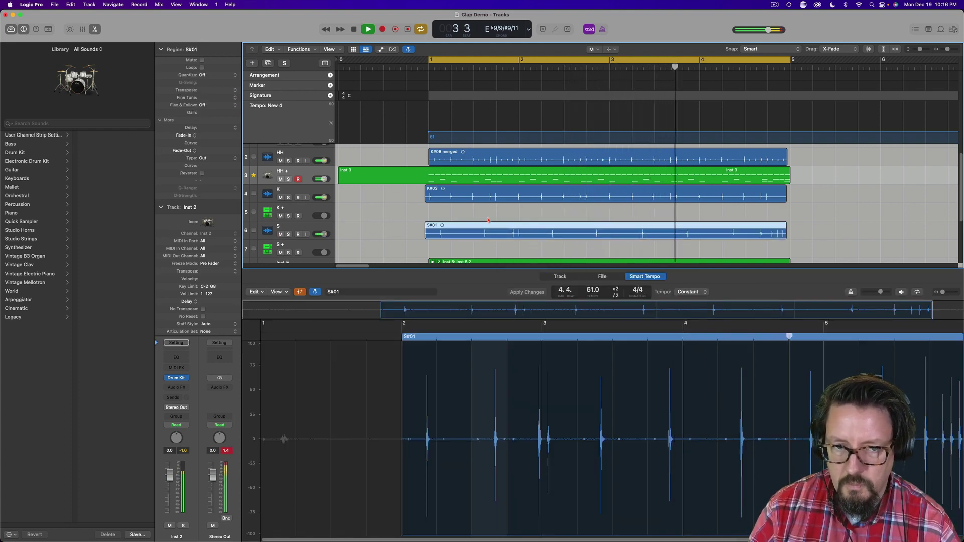
key(e)
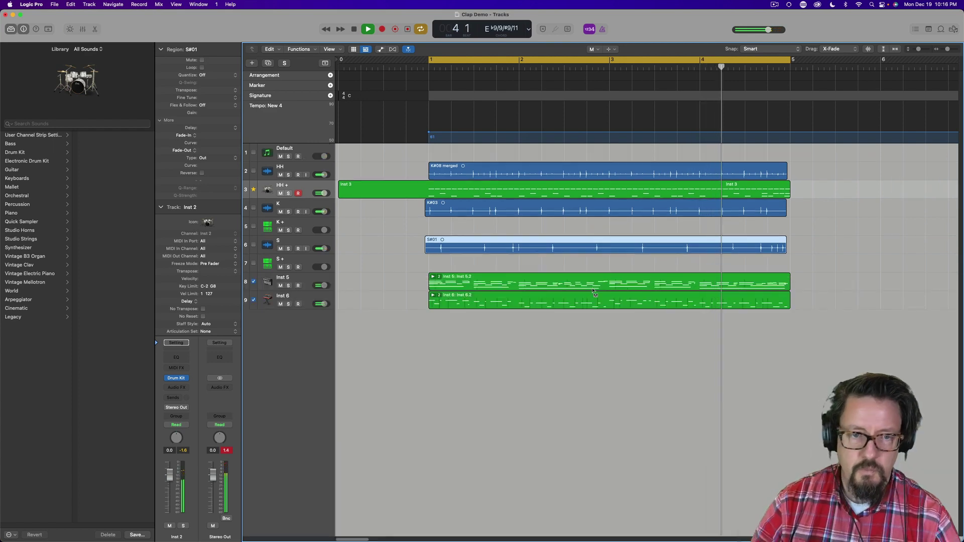
key(space)
key(Escape)
key(Escape)
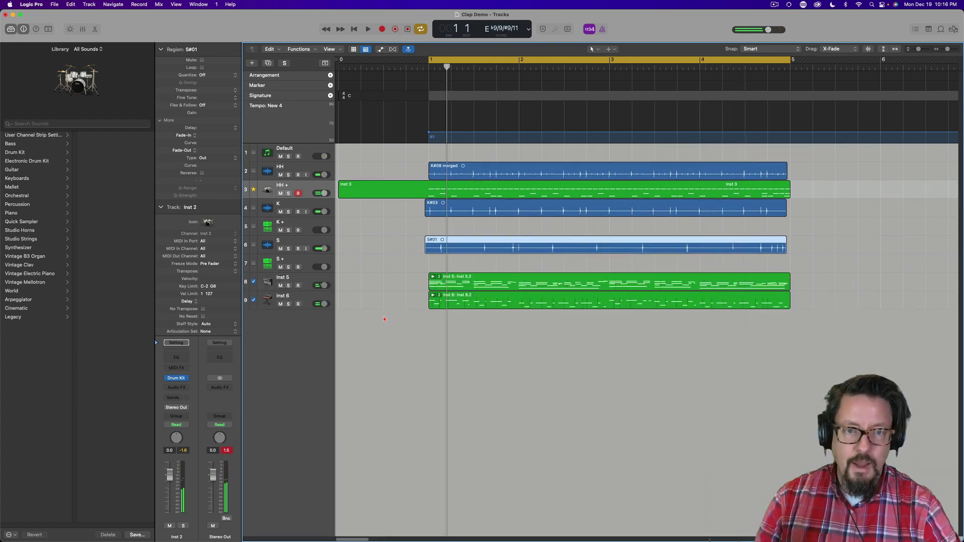